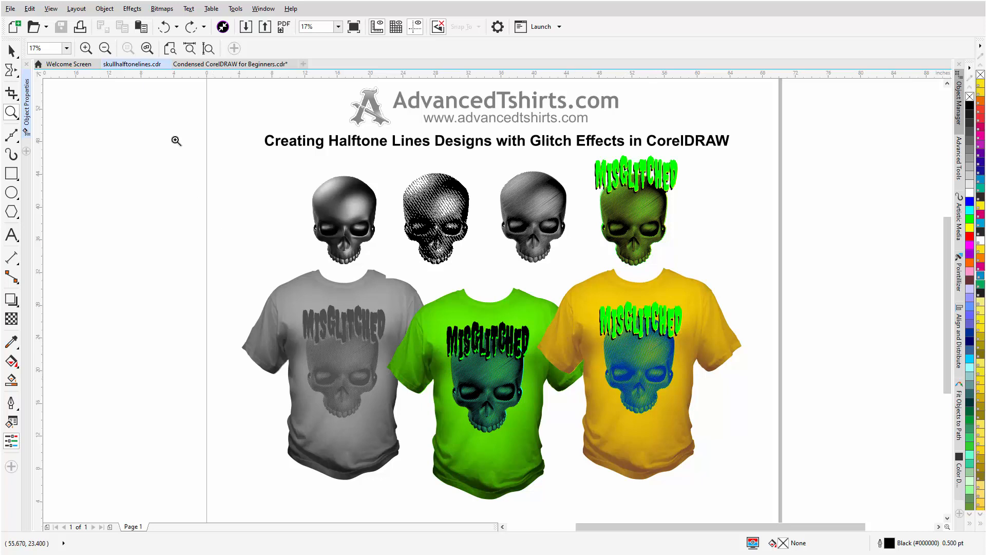
# Examine the halftone lines of the skull designs on the yellow and green shirts up close.
pyautogui.click(12, 51)
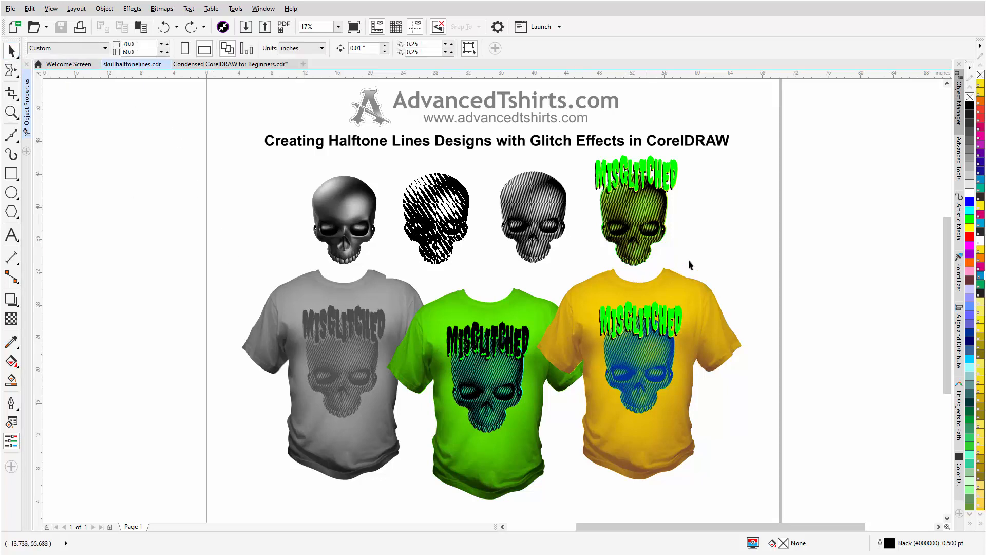
pyautogui.moveTo(757, 276); pyautogui.dragTo(577, 440)
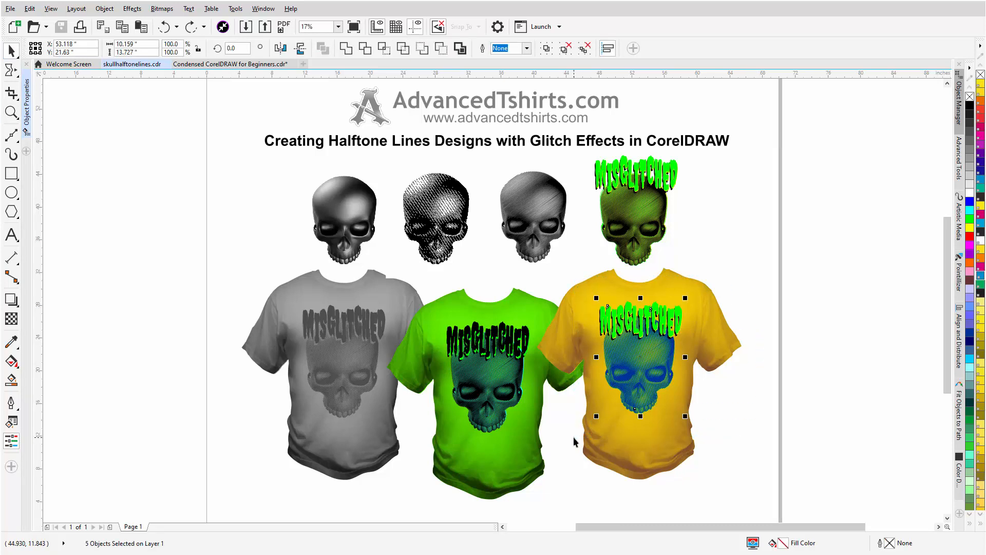
pyautogui.hotkey('shift', 'F2')
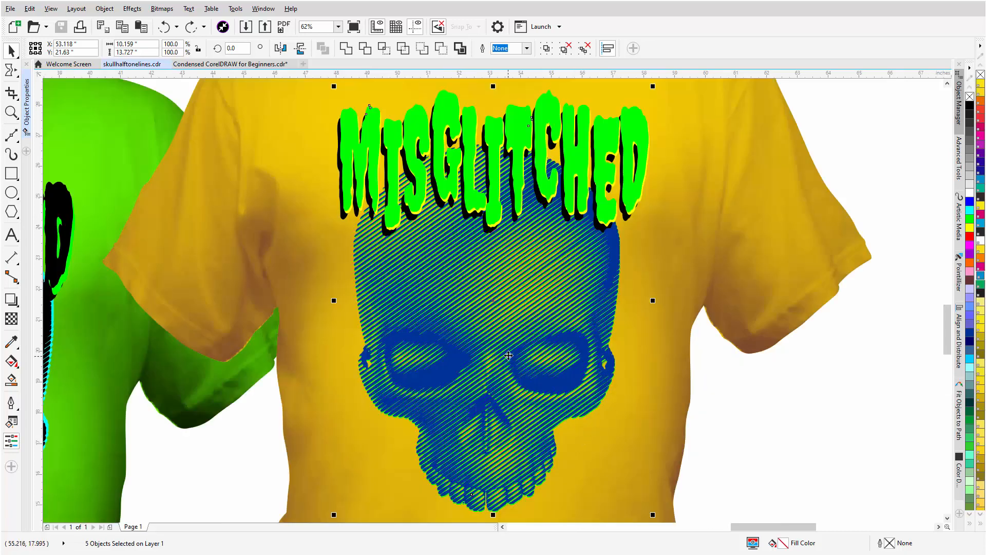
pyautogui.scroll(1, 502, 339)
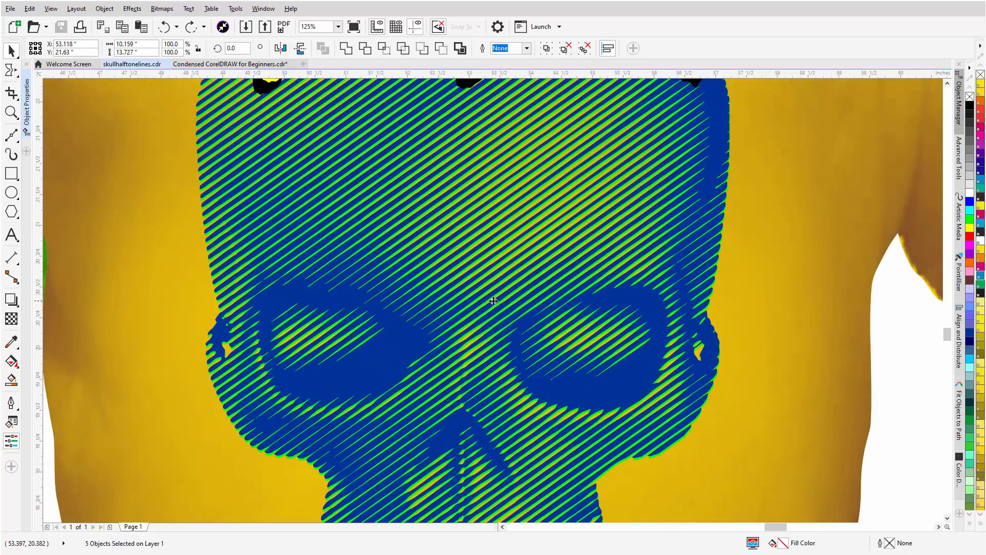
pyautogui.scroll(1, 502, 339)
pyautogui.scroll(-1, 477, 325)
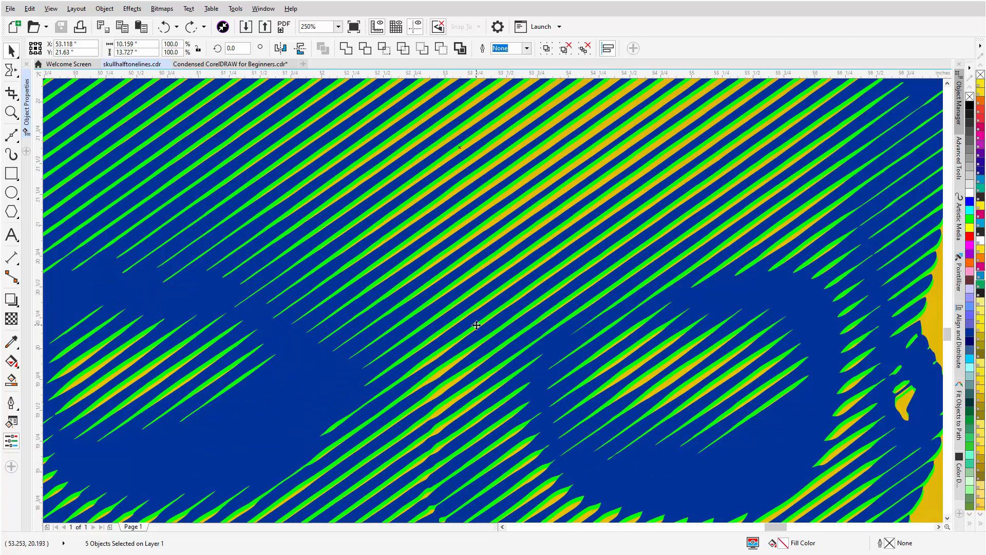
pyautogui.scroll(-1, 477, 325)
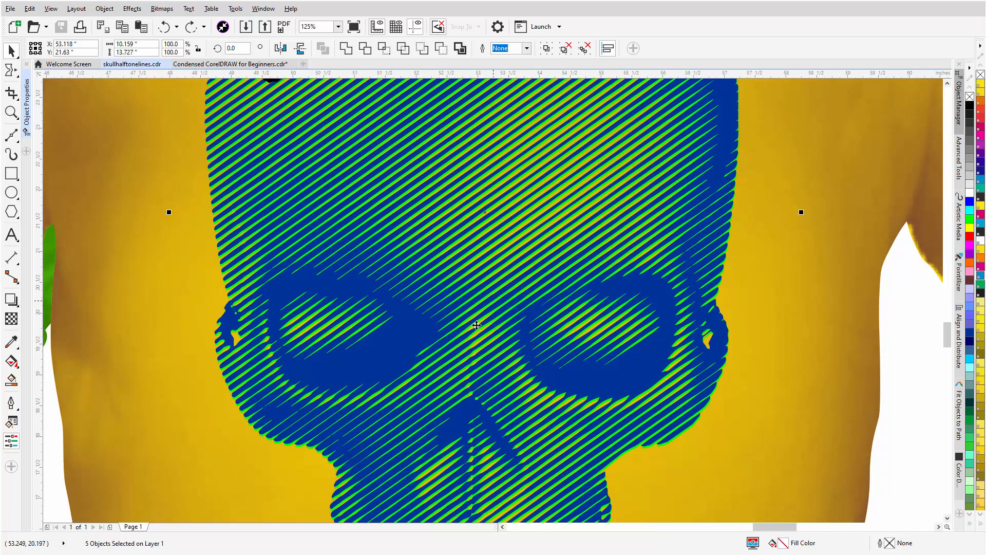
pyautogui.scroll(-1, 477, 325)
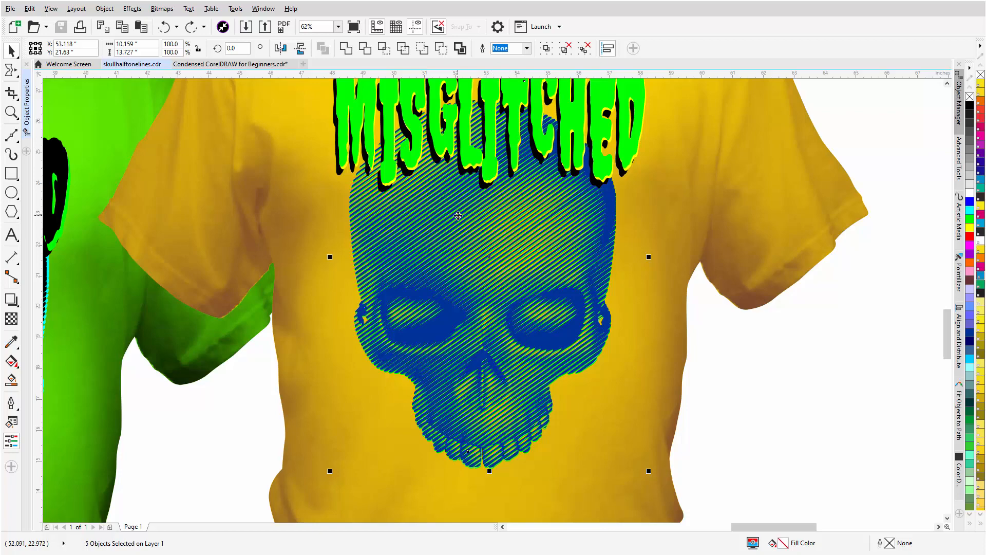
pyautogui.scroll(4, 460, 219)
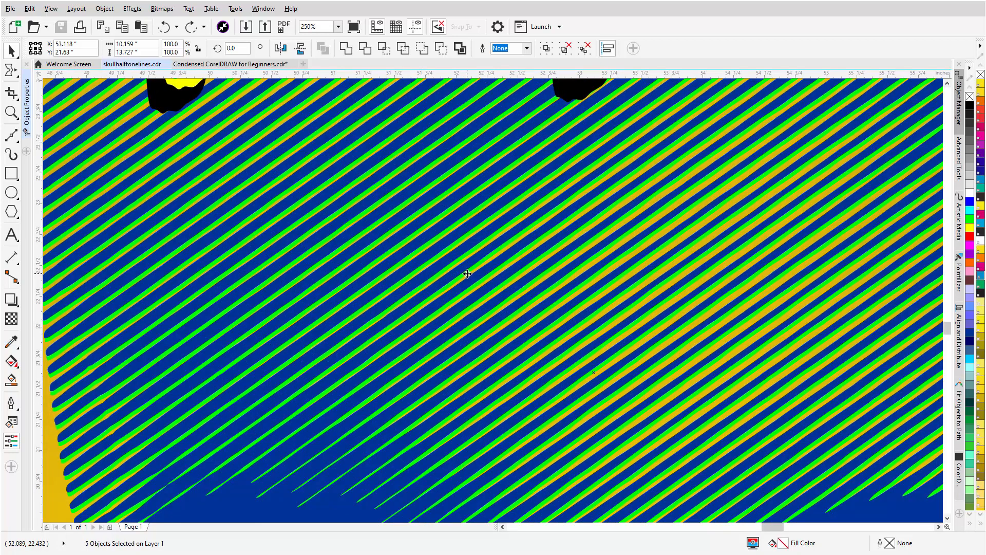
pyautogui.scroll(-6, 481, 286)
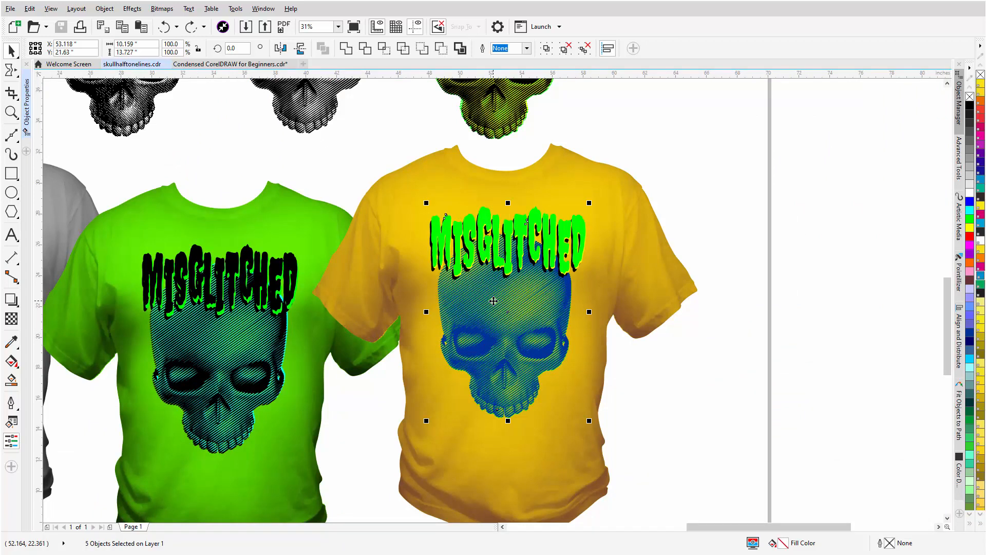
pyautogui.scroll(2, 213, 339)
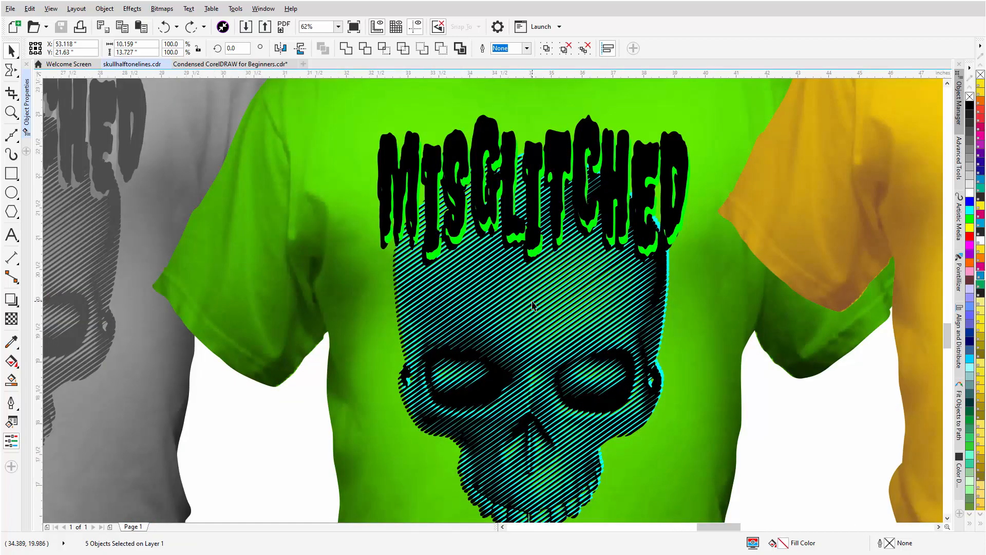
pyautogui.scroll(4, 532, 305)
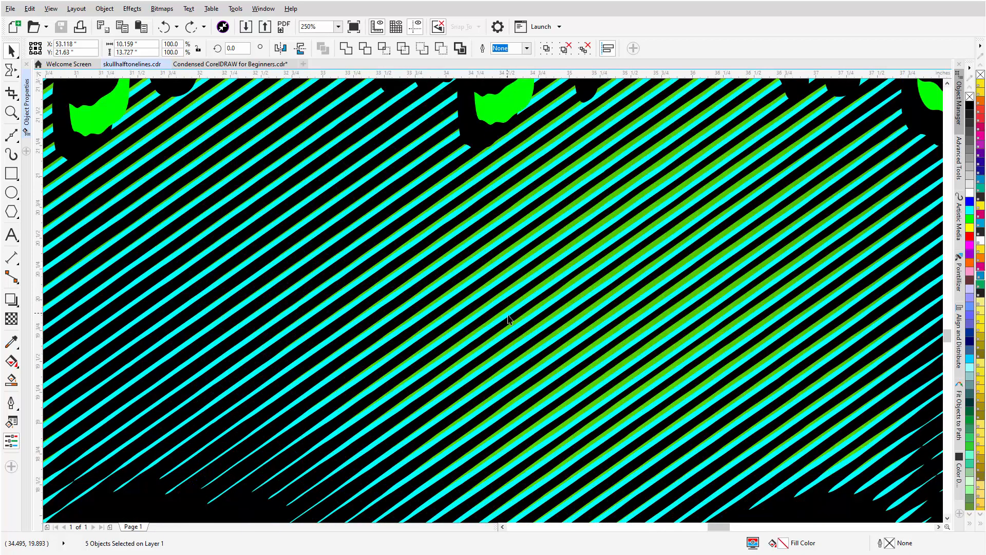
pyautogui.scroll(-6, 532, 339)
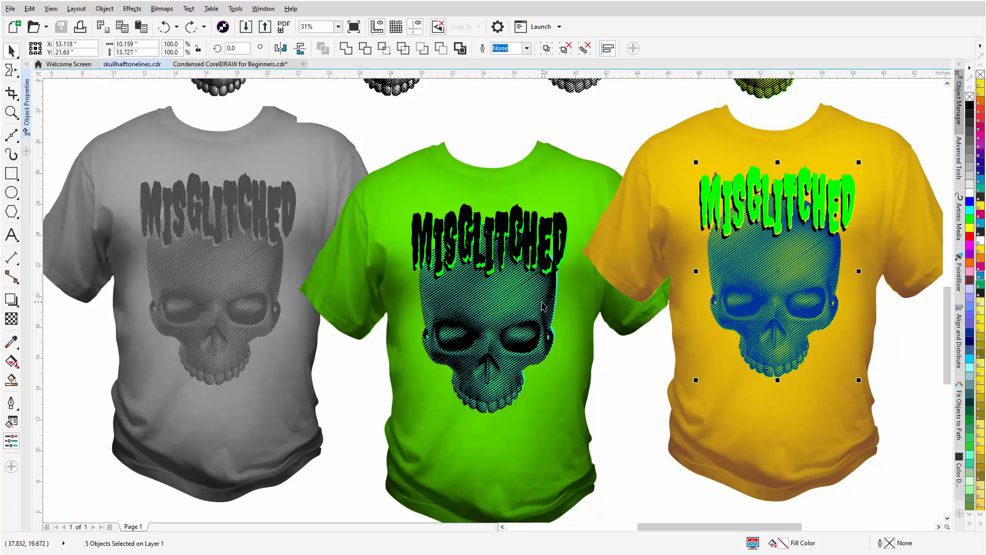
pyautogui.scroll(-2, 543, 306)
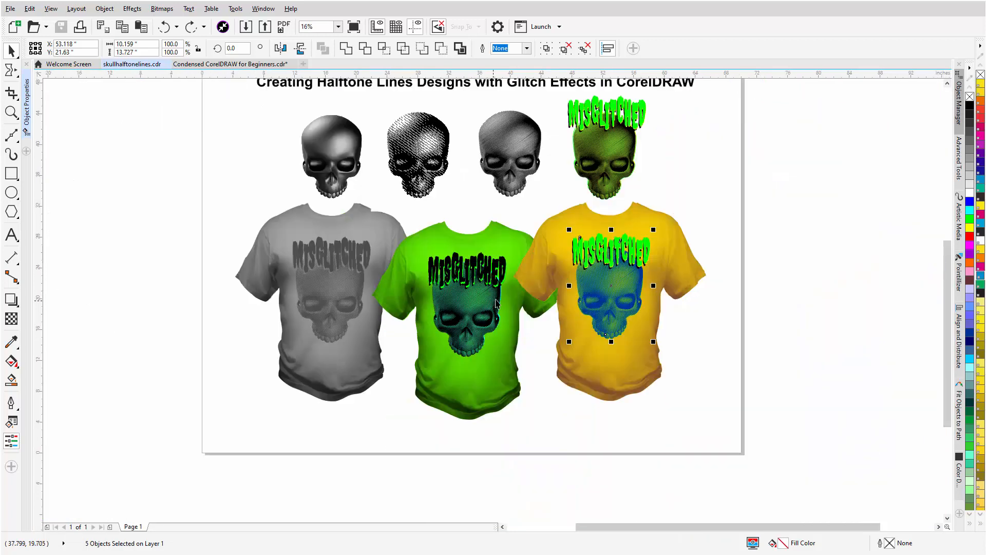
# Place a copy of the smooth grayscale skull bitmap beside the page and enlarge it to about 173%.
pyautogui.click(332, 161)
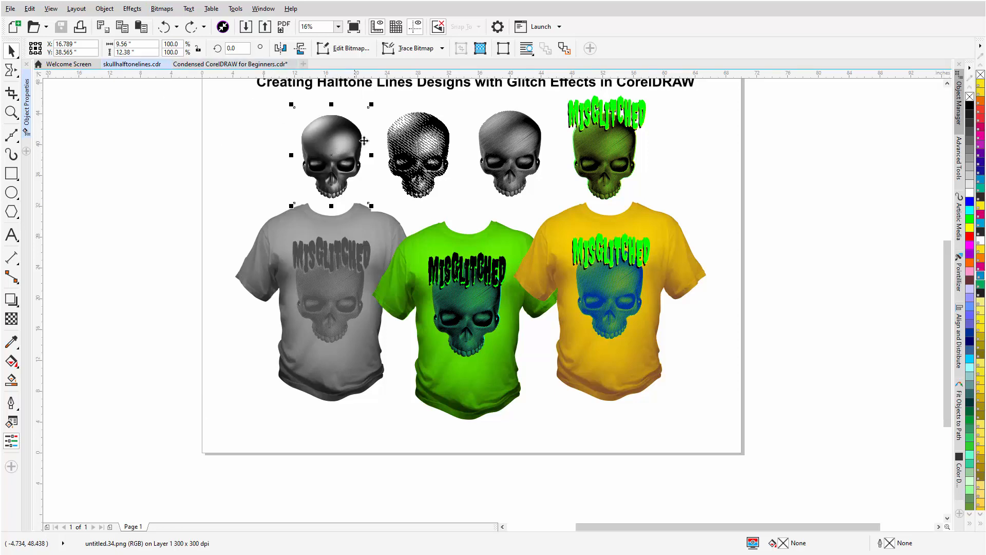
pyautogui.scroll(-1, 338, 154)
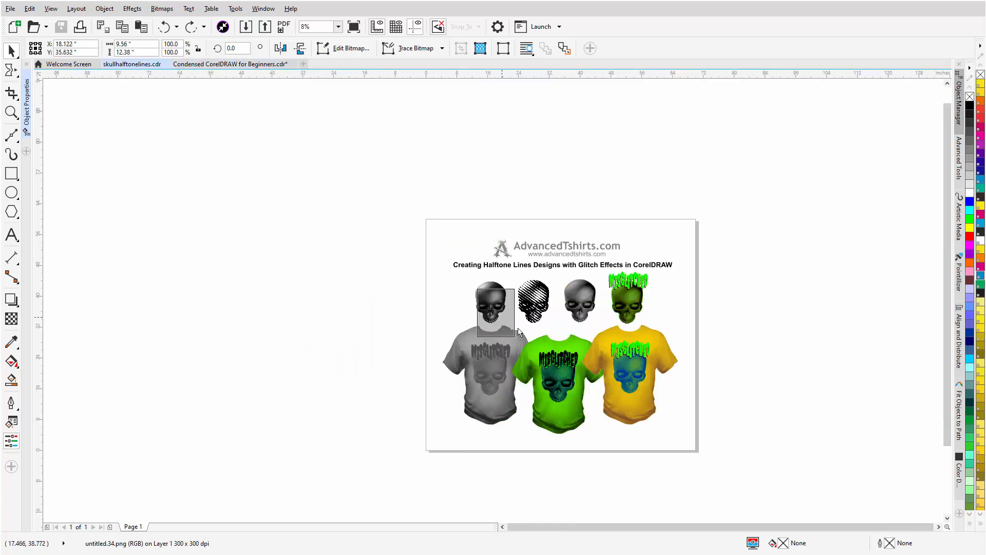
pyautogui.moveTo(492, 303); pyautogui.dragTo(774, 366)
pyautogui.rightClick(729, 297)
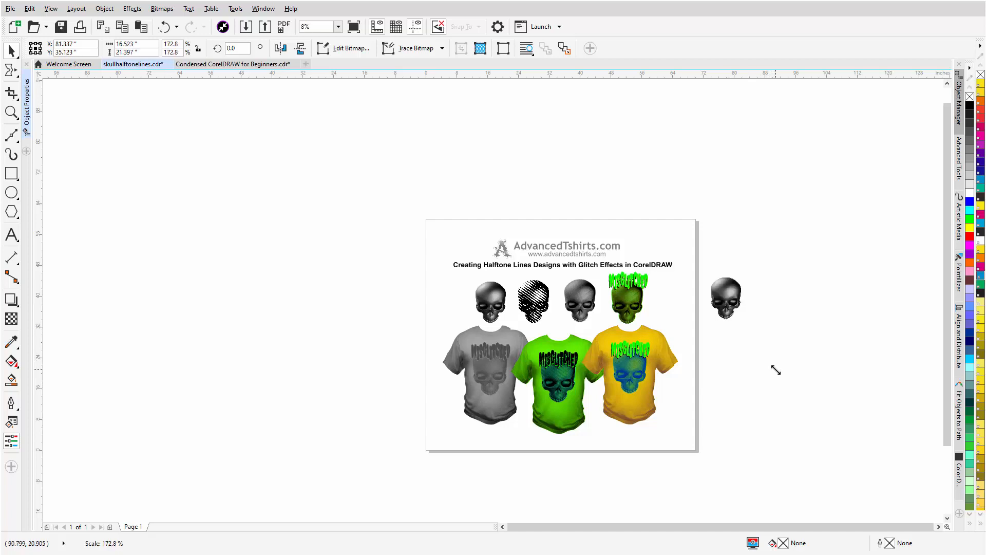
# Resample the enlarged skull bitmap to a resolution of 600 dpi.
pyautogui.click(162, 9)
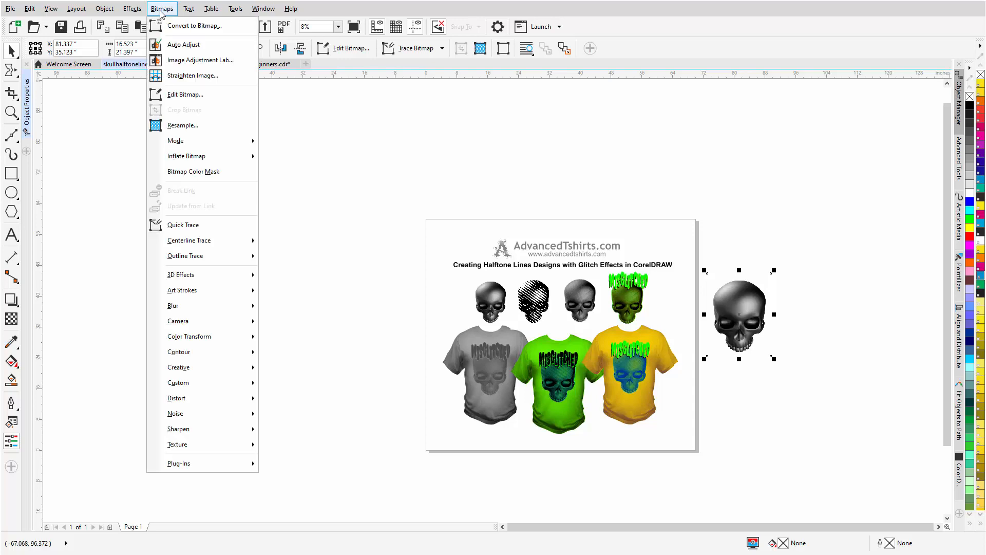
pyautogui.click(179, 126)
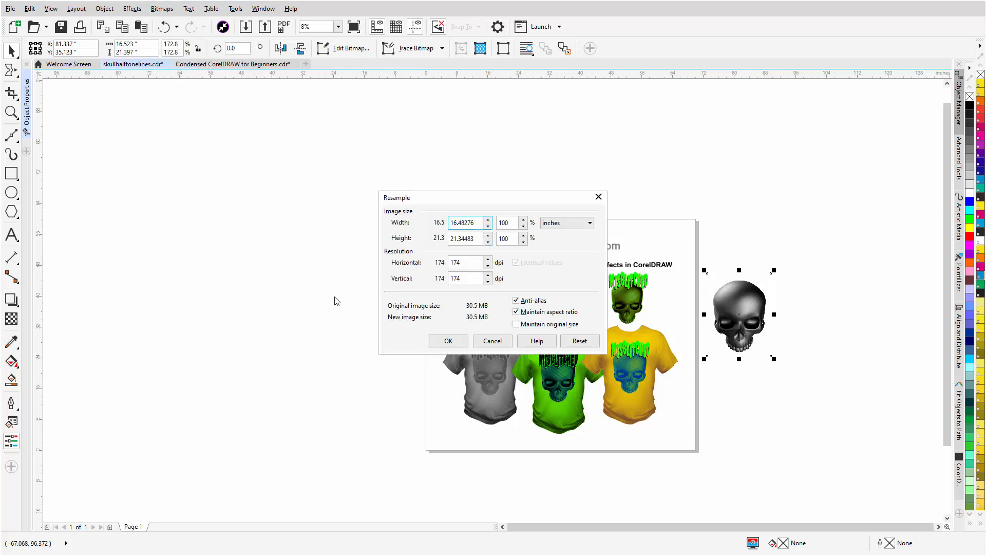
pyautogui.moveTo(468, 262); pyautogui.dragTo(380, 261)
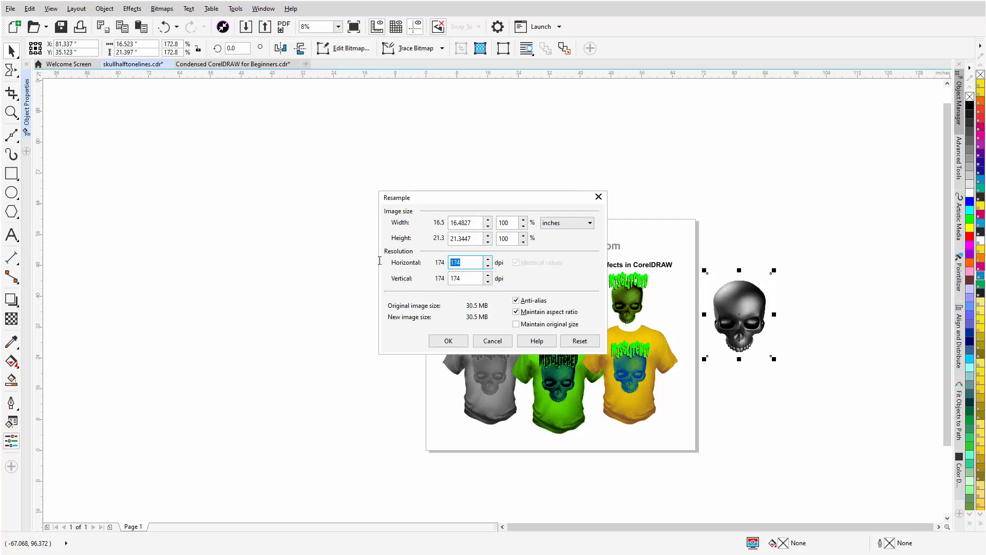
pyautogui.write('600')
pyautogui.click(433, 343)
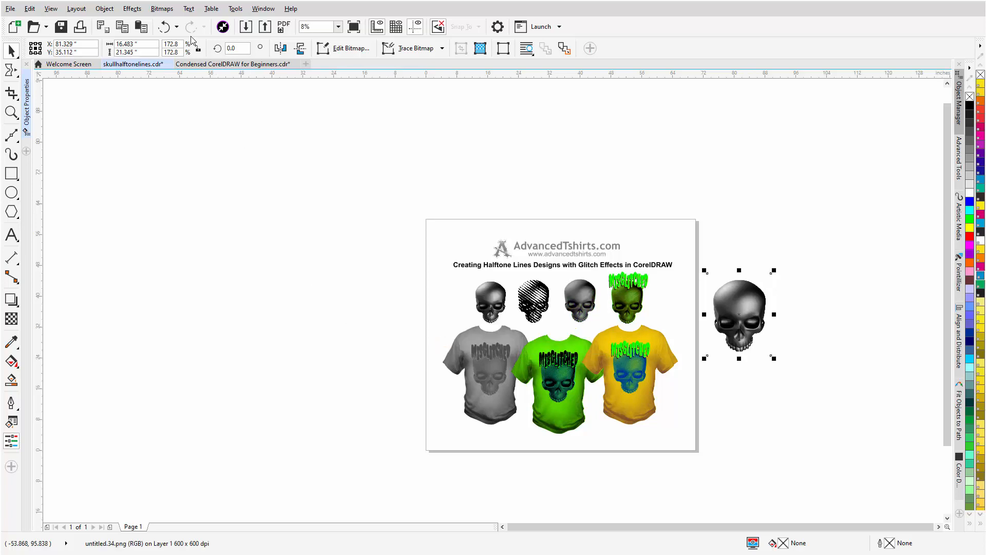
# Open the 1-bit black-and-white conversion for the skull bitmap, choose the Halftone method and preview its line screen.
pyautogui.click(170, 9)
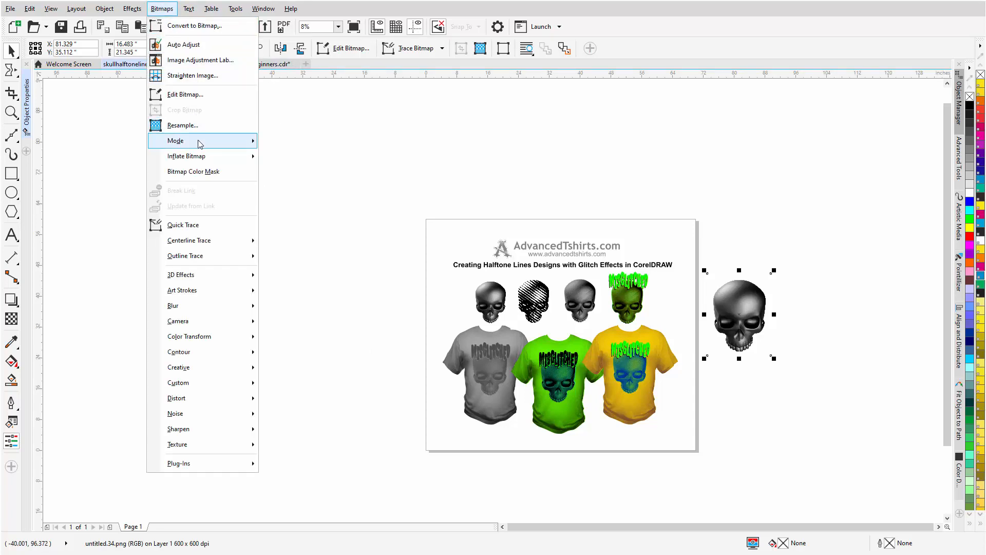
pyautogui.moveTo(199, 144)
pyautogui.click(303, 142)
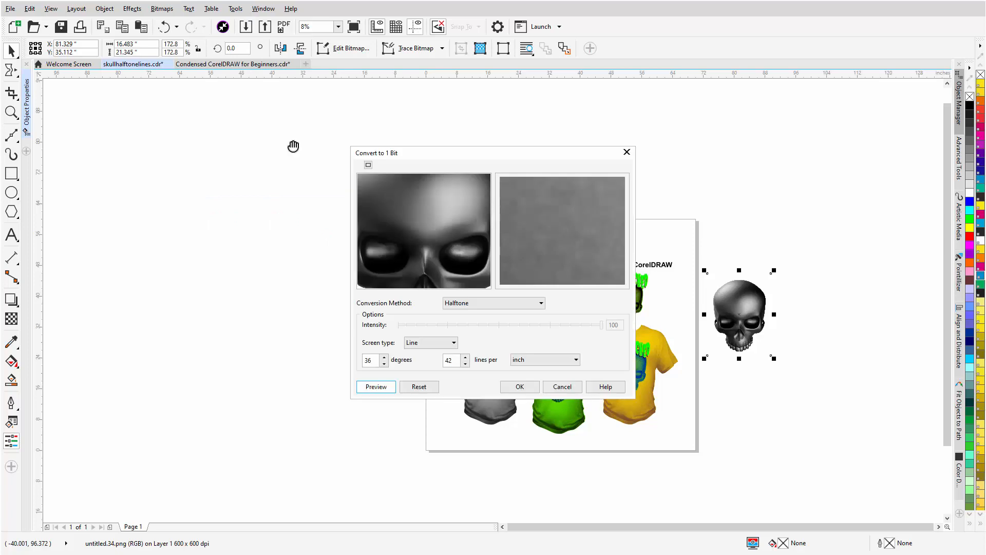
pyautogui.click(493, 307)
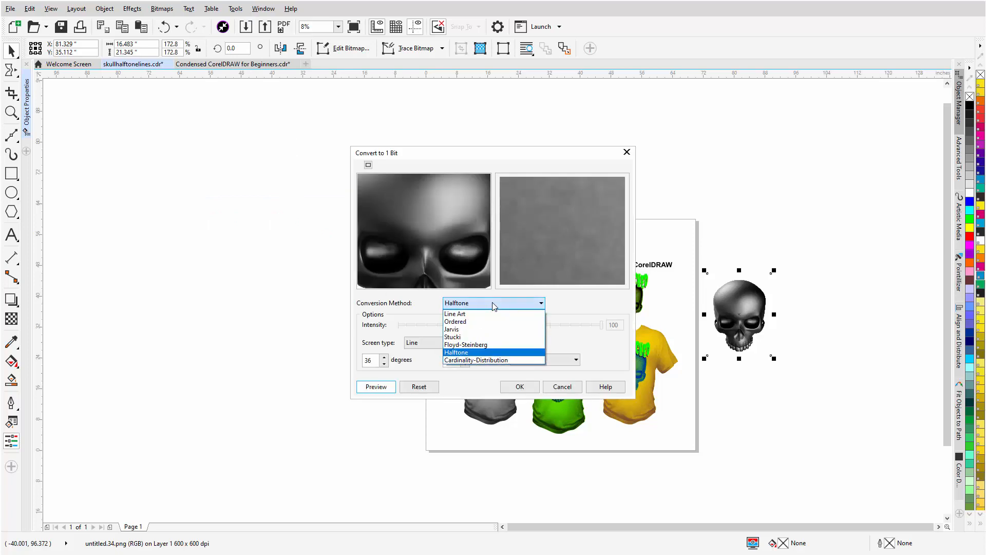
pyautogui.click(483, 353)
pyautogui.click(369, 361)
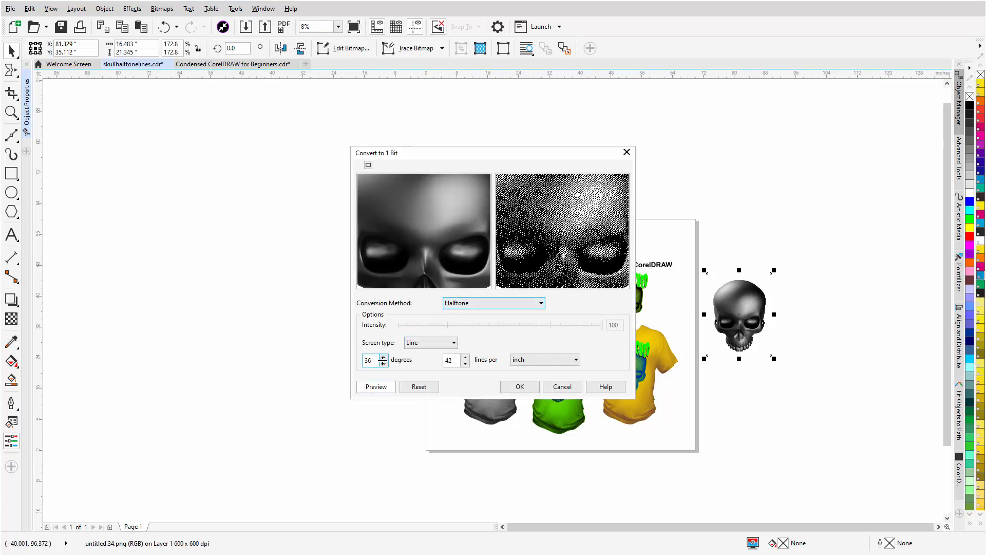
pyautogui.click(447, 361)
pyautogui.click(454, 220)
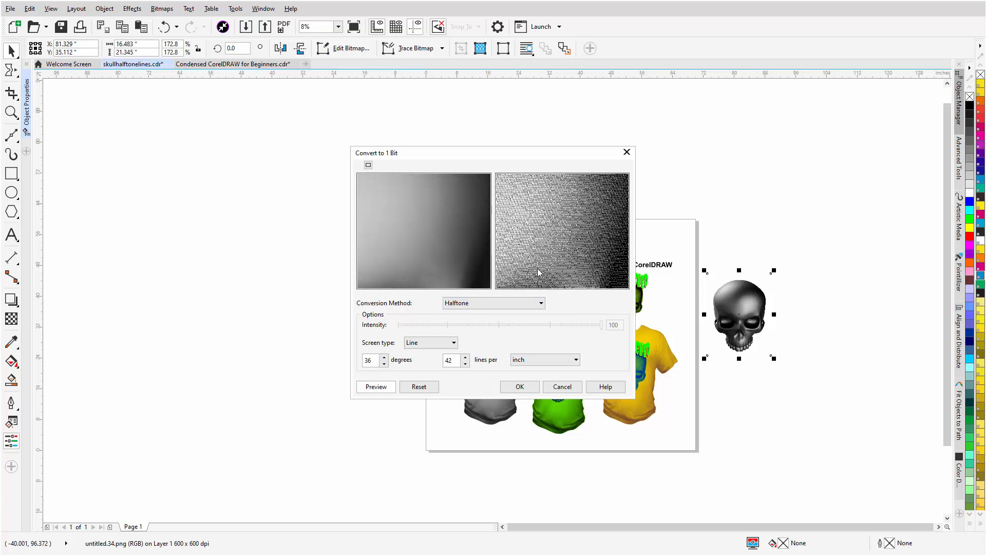
# Try a halftone frequency of 10 lines per inch and inspect the skull's edge in the preview.
pyautogui.doubleClick(451, 361)
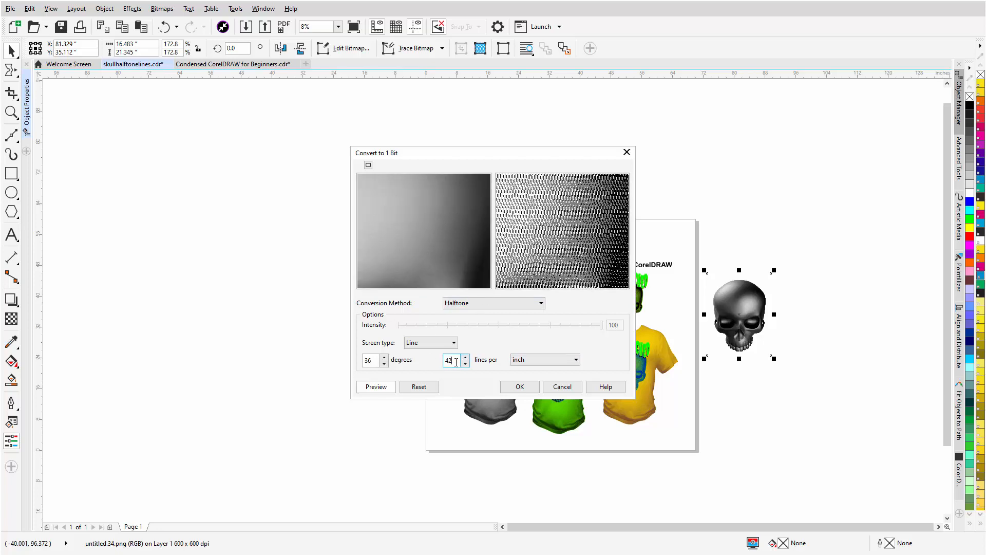
pyautogui.write('10')
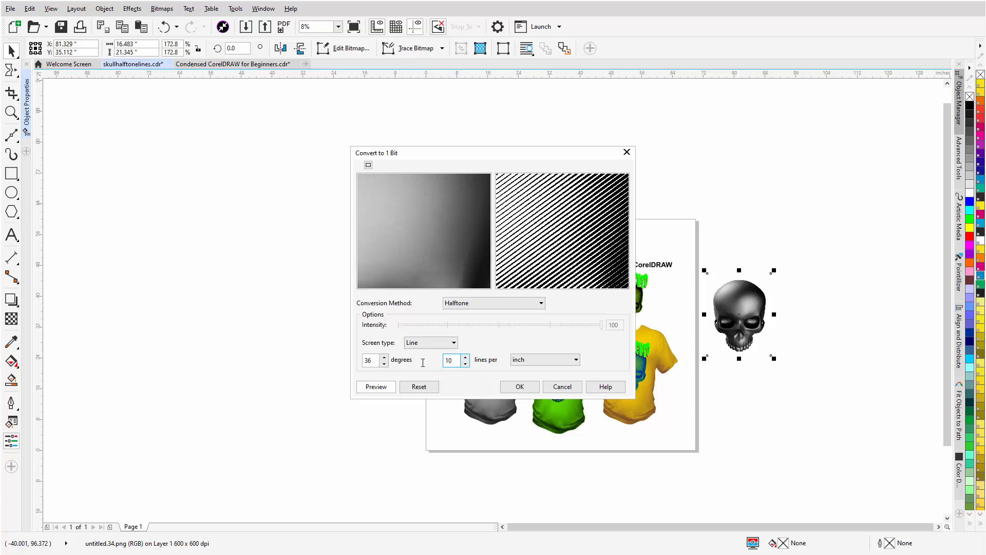
pyautogui.moveTo(485, 257); pyautogui.dragTo(483, 244)
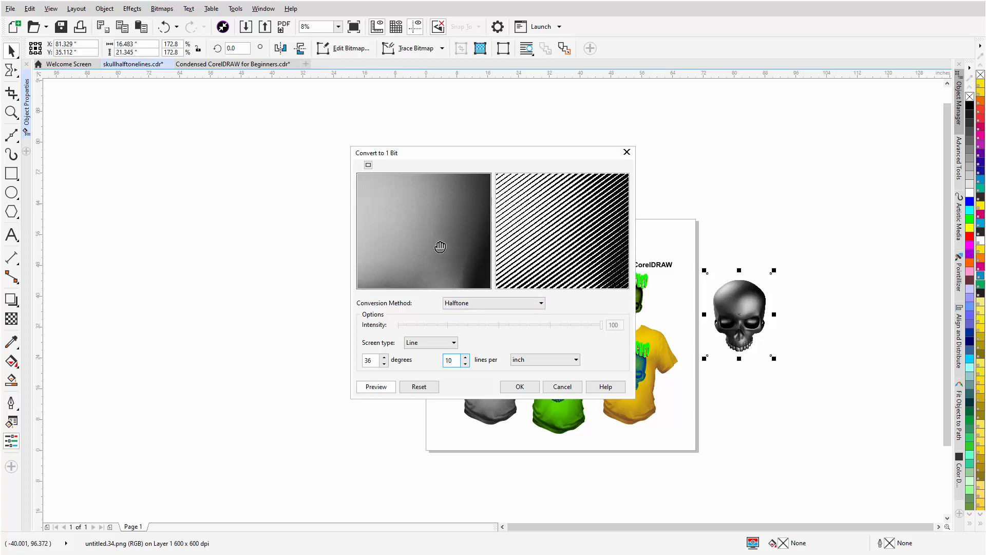
pyautogui.rightClick(441, 247)
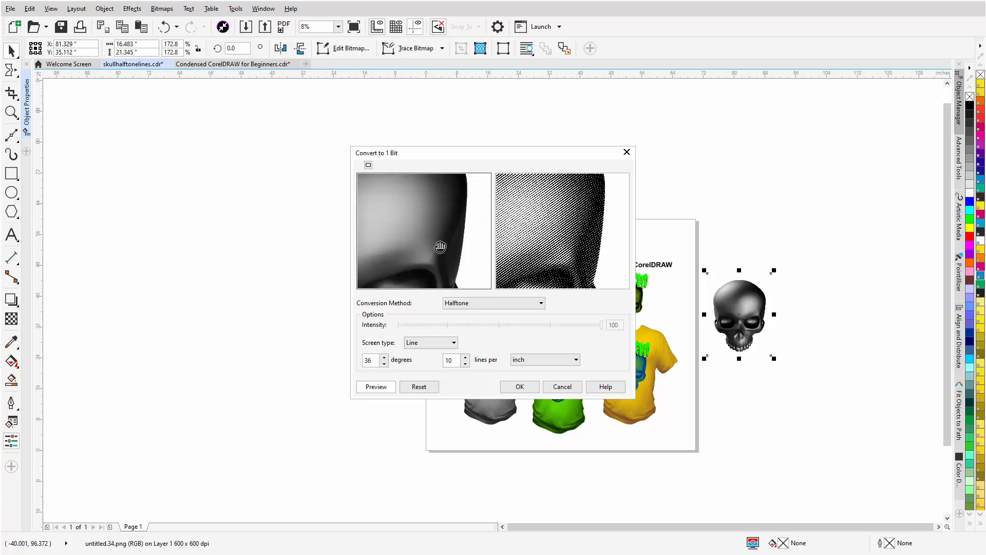
pyautogui.click(440, 247)
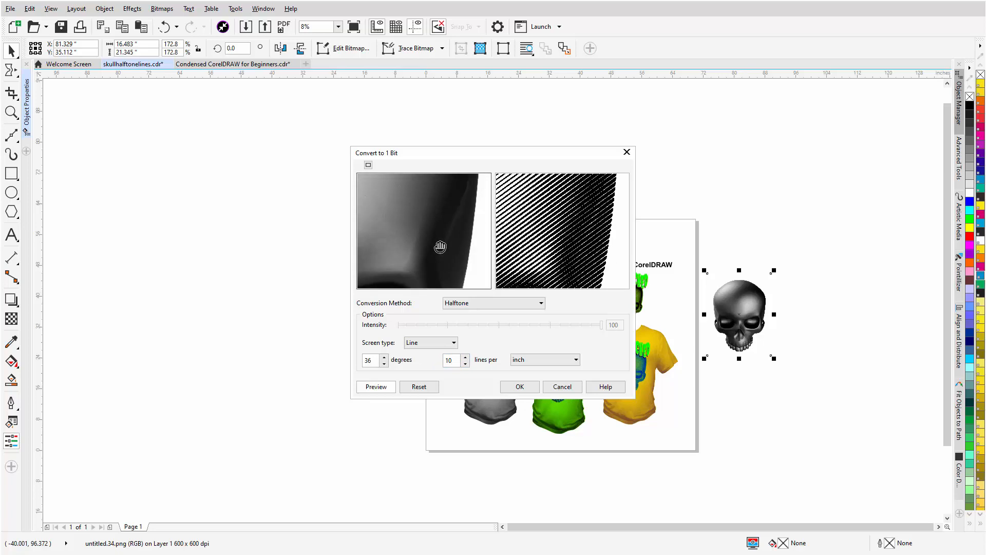
# Set the halftone frequency to 8 lines per inch and check the preview across the skull's eyes, nose and forehead.
pyautogui.click(446, 361)
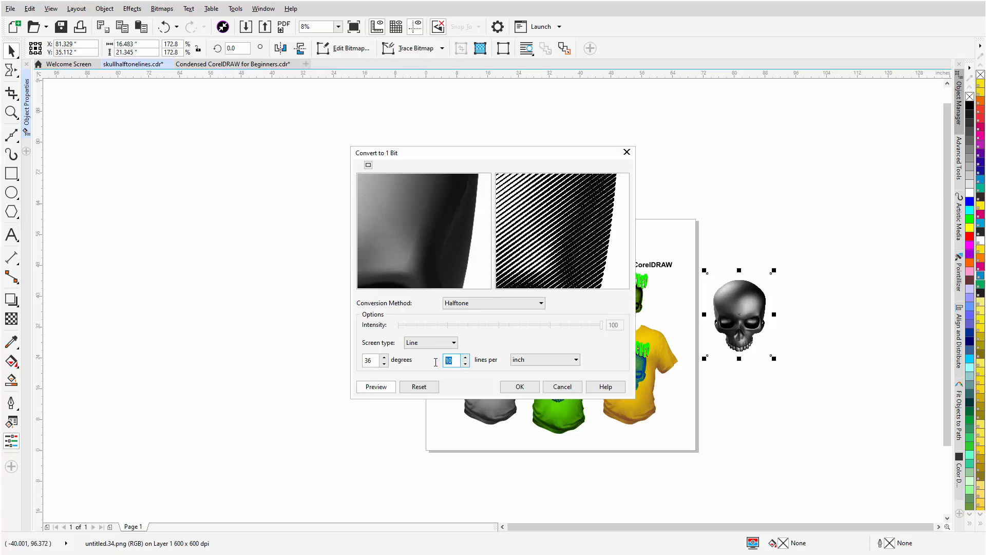
pyautogui.write('8')
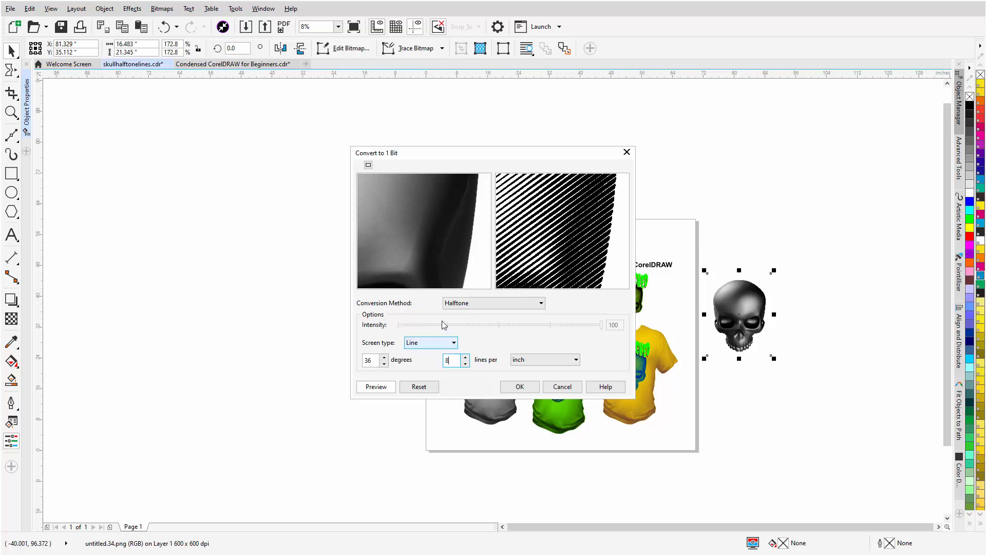
pyautogui.rightClick(445, 260)
pyautogui.moveTo(417, 277); pyautogui.dragTo(478, 204)
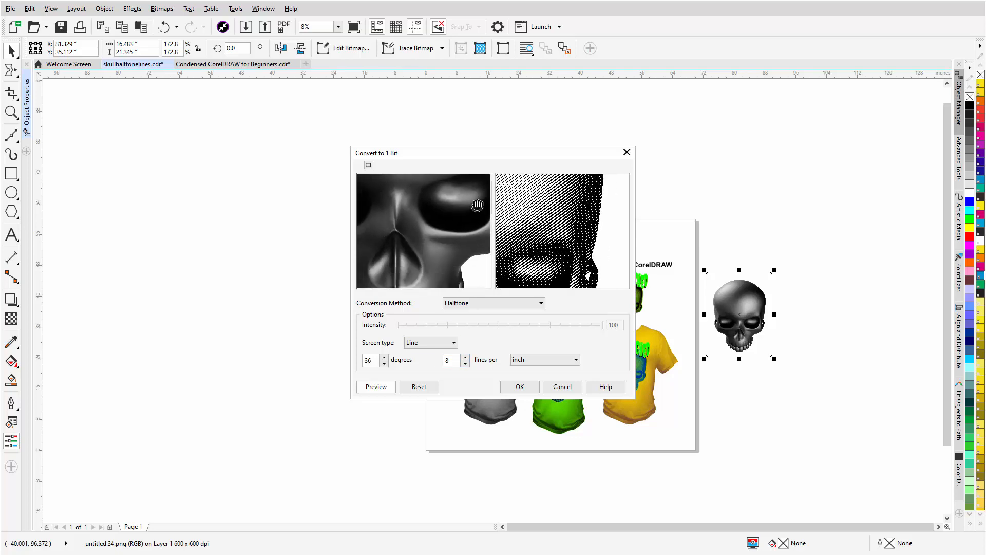
pyautogui.moveTo(415, 277); pyautogui.dragTo(445, 253)
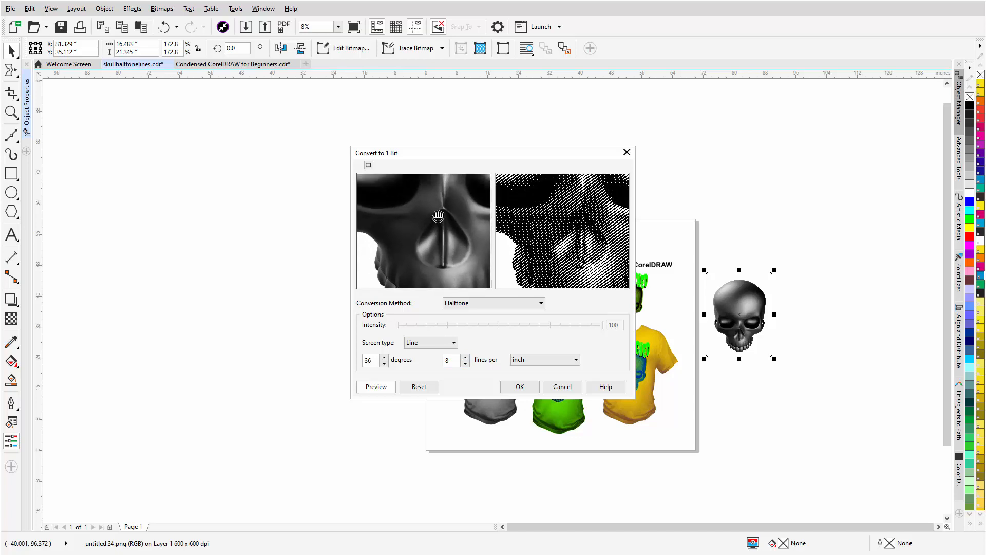
pyautogui.moveTo(438, 213); pyautogui.dragTo(444, 253)
pyautogui.moveTo(434, 220); pyautogui.dragTo(447, 256)
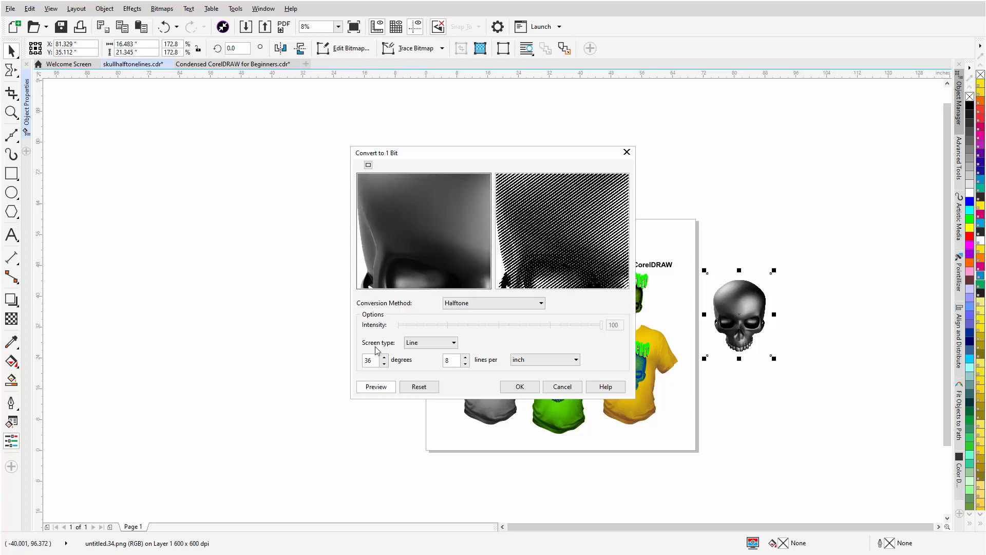
# Compare line-screen angles of 28 and 33 degrees in the preview and apply the 1-bit conversion at 33 degrees.
pyautogui.click(374, 362)
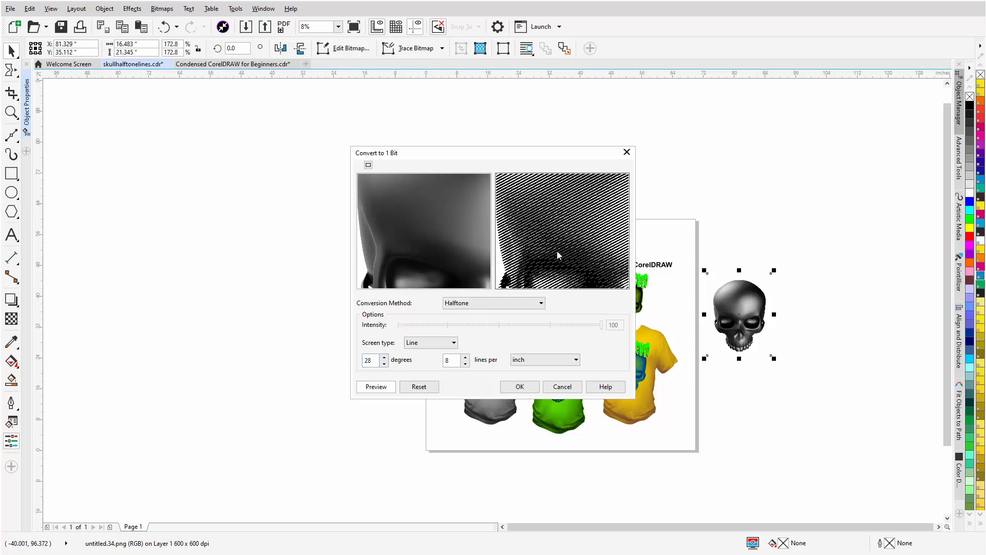
pyautogui.moveTo(427, 246); pyautogui.dragTo(420, 201)
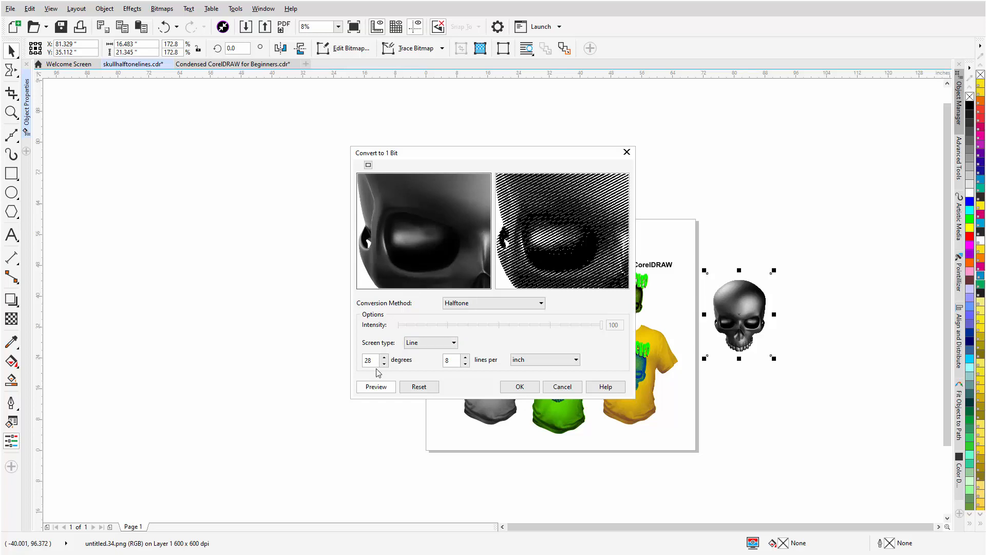
pyautogui.moveTo(376, 363); pyautogui.dragTo(346, 363)
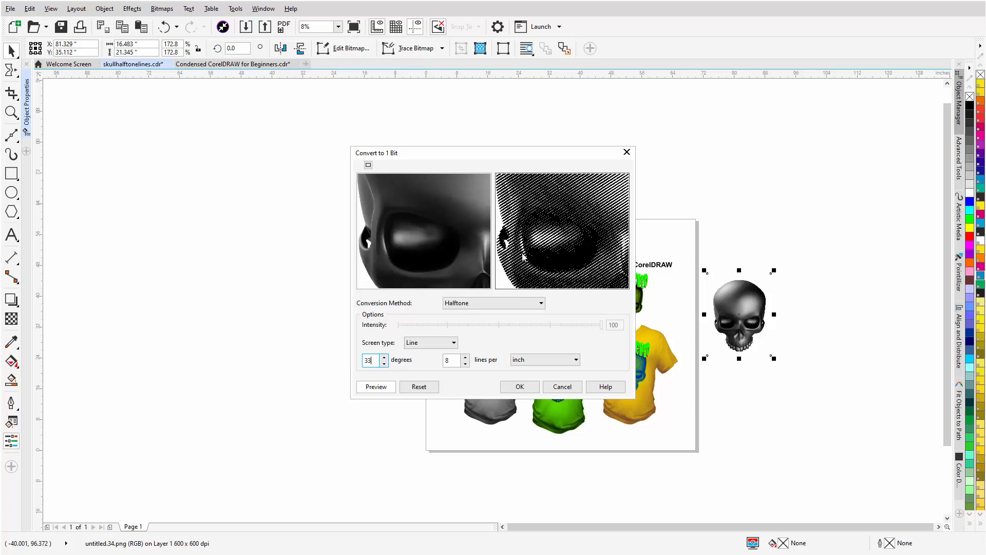
pyautogui.click(524, 388)
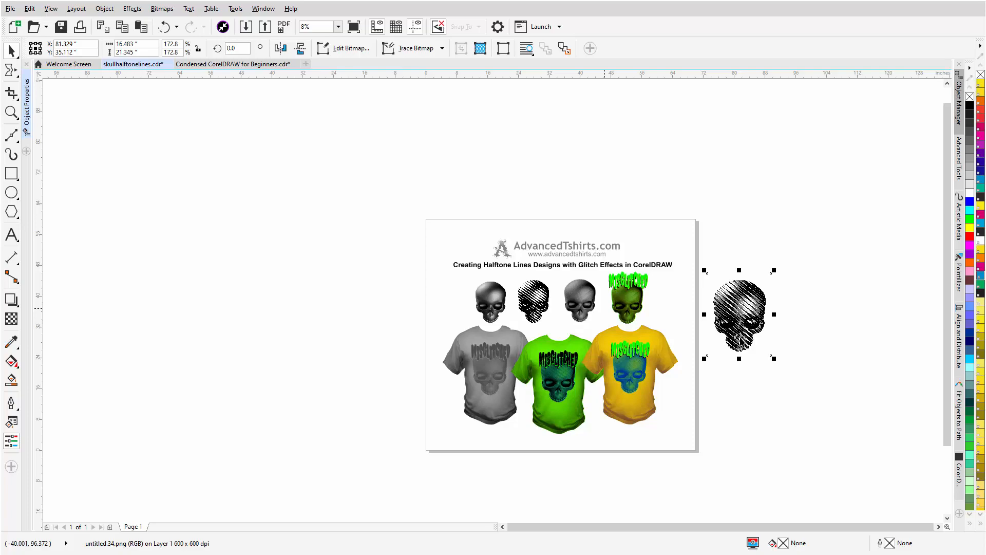
# Check the converted halftone lines across the skull and move the bitmap slightly up and left beside the page.
pyautogui.scroll(4, 740, 337)
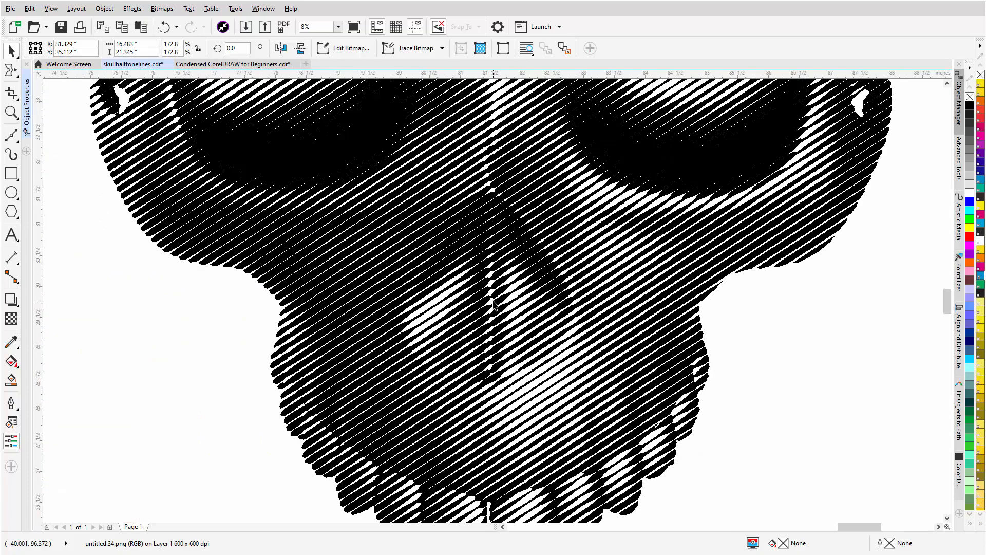
pyautogui.press('Escape')
pyautogui.scroll(-1, 494, 304)
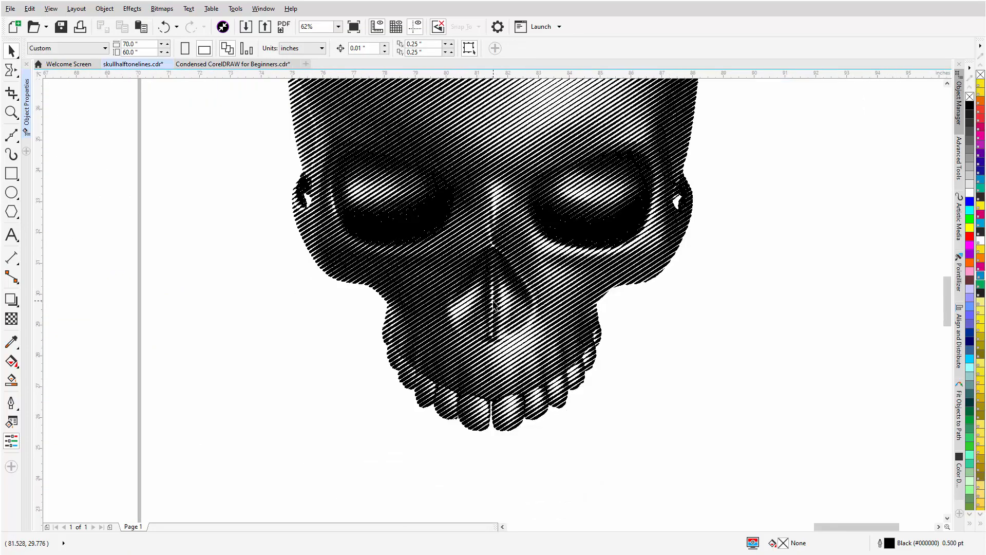
pyautogui.scroll(-1, 494, 305)
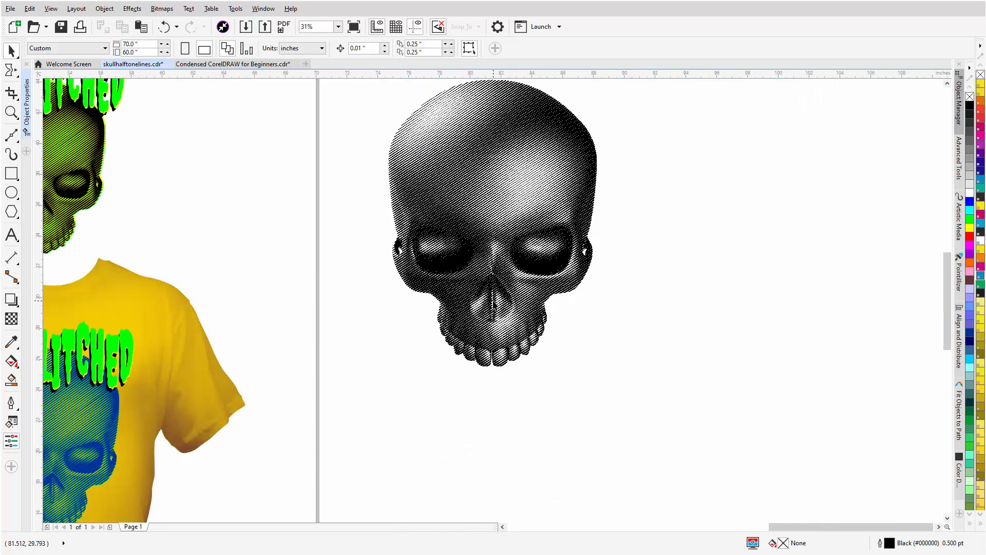
pyautogui.scroll(1, 496, 167)
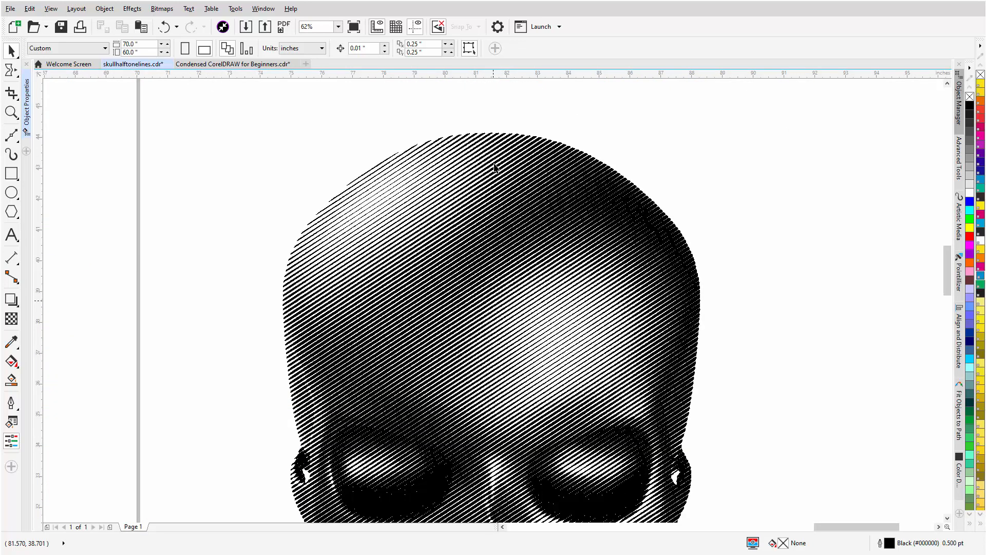
pyautogui.scroll(-2, 492, 339)
pyautogui.moveTo(492, 337); pyautogui.dragTo(484, 309)
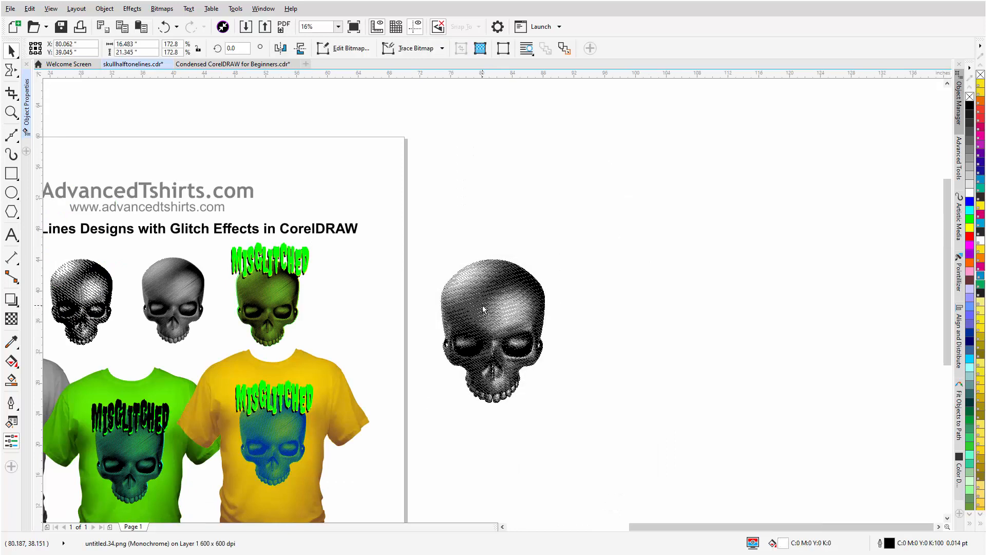
# Start a Detailed Logo outline trace of the halftone skull bitmap, allowing the bitmap to be reduced.
pyautogui.click(162, 9)
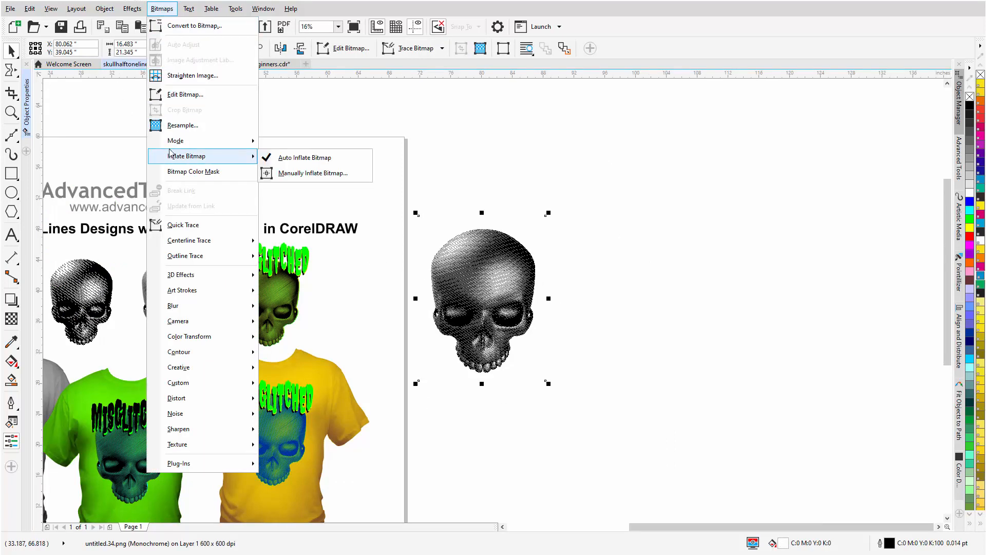
pyautogui.moveTo(184, 259)
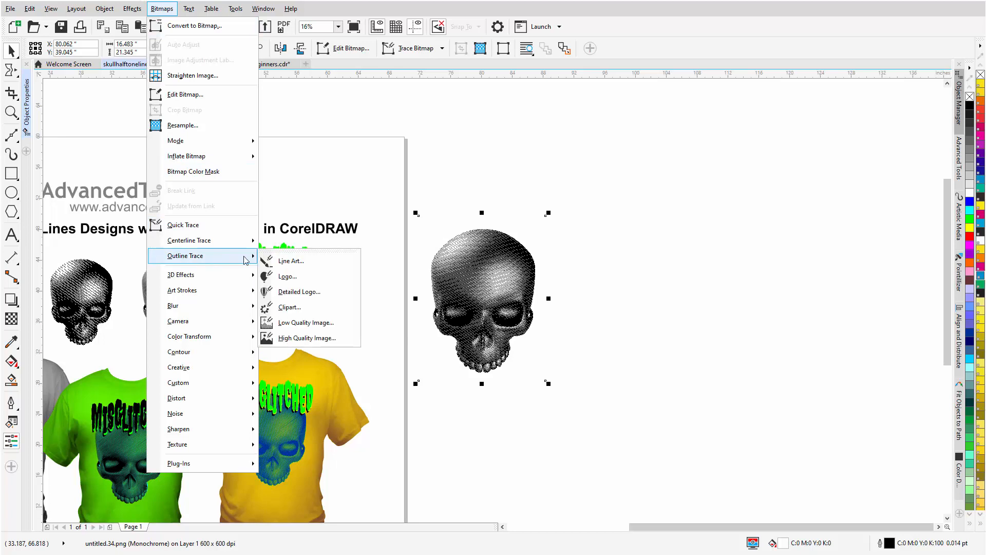
pyautogui.click(296, 292)
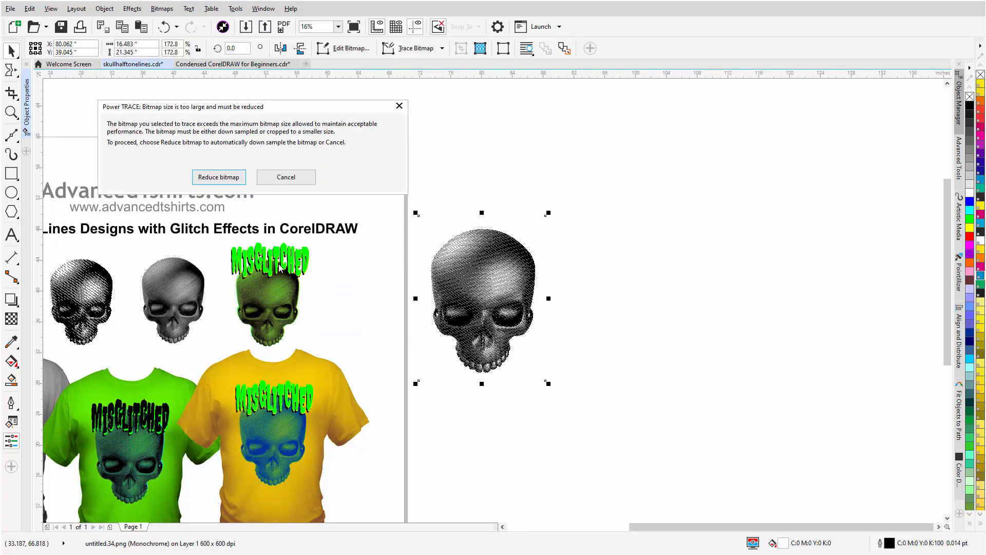
pyautogui.click(218, 178)
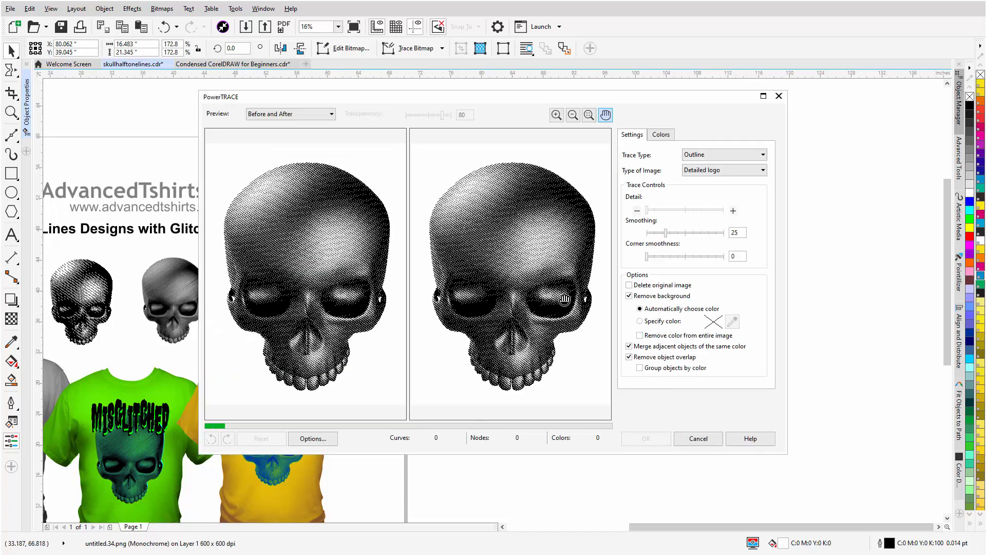
# Remove the background color from the entire image, raise the trace detail to maximum and accept the trace.
pyautogui.click(640, 335)
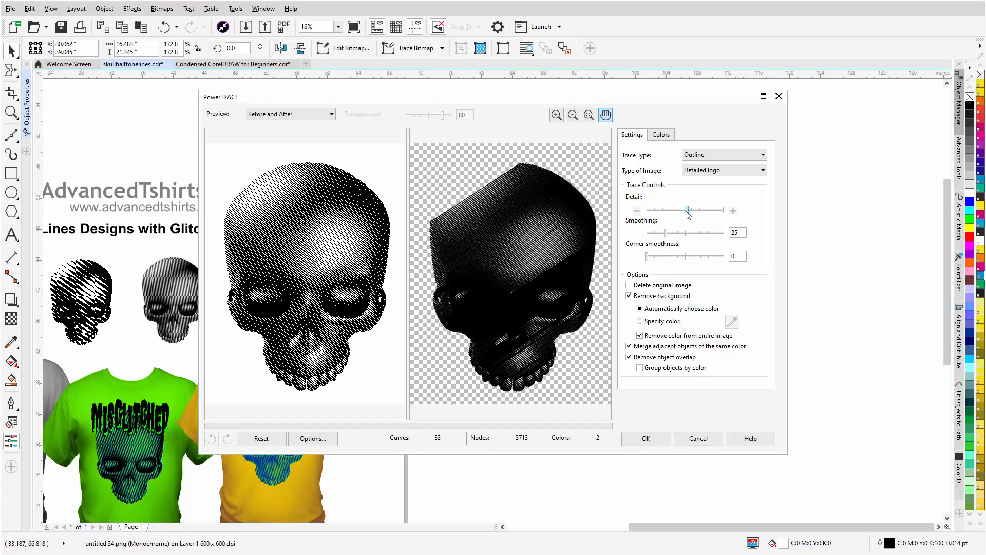
pyautogui.moveTo(687, 211); pyautogui.dragTo(720, 210)
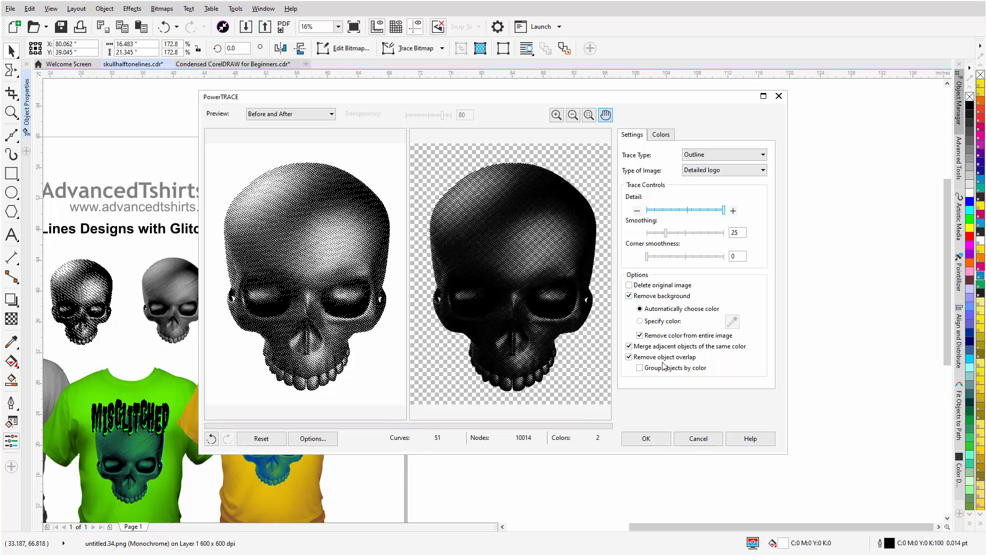
pyautogui.click(646, 440)
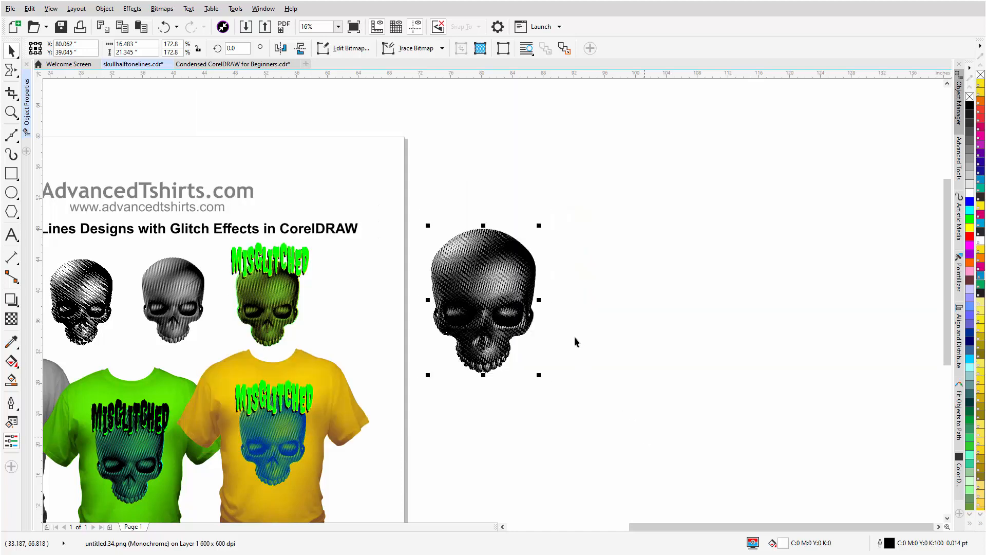
# Move the traced vector skull off the halftone bitmap to its right and inspect the traced lines.
pyautogui.moveTo(491, 297); pyautogui.dragTo(619, 326)
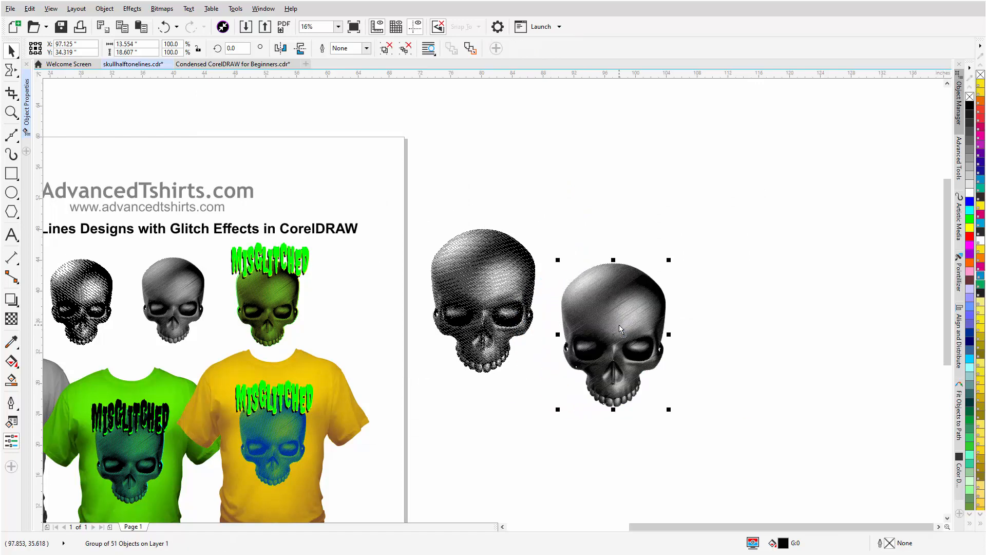
pyautogui.scroll(3, 612, 324)
pyautogui.scroll(3, 494, 301)
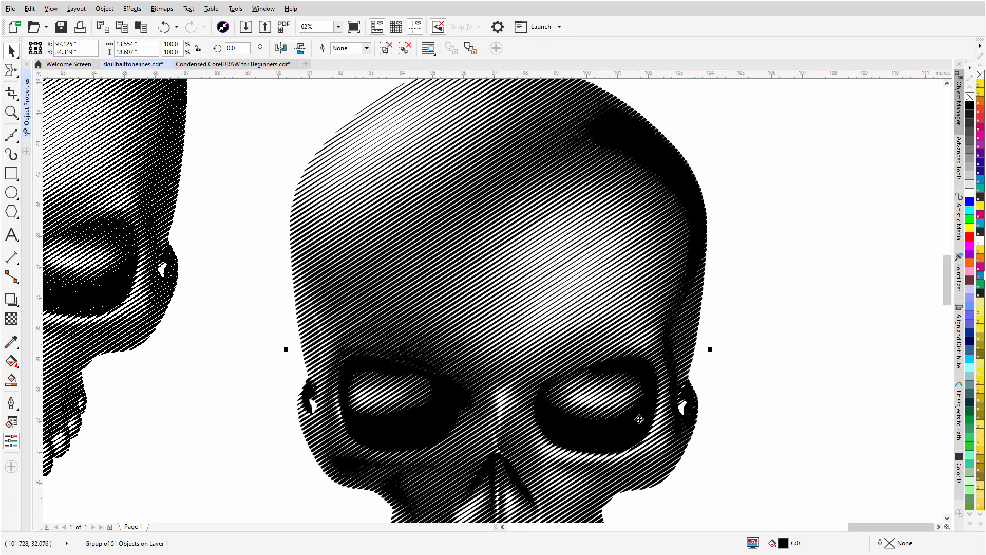
pyautogui.scroll(-2, 536, 253)
pyautogui.scroll(-4, 493, 301)
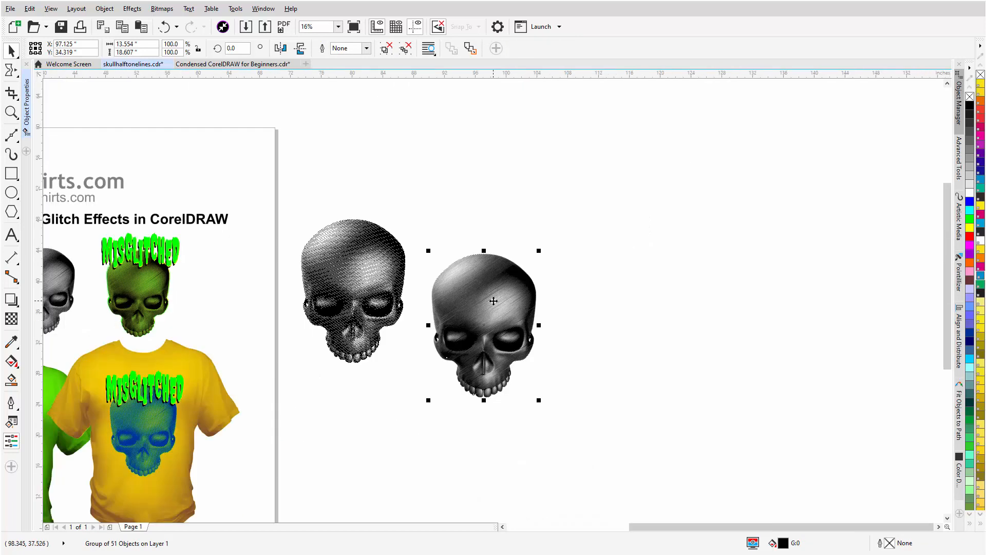
# Place a copy of the blank gray T-shirt beside the skulls and a copy of the traced skull on it.
pyautogui.click(173, 419)
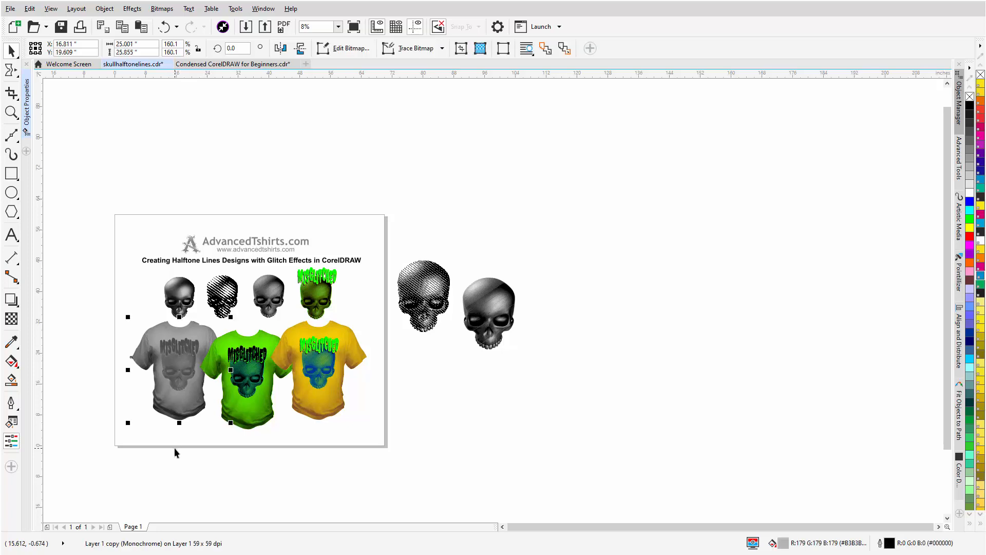
pyautogui.moveTo(176, 420); pyautogui.dragTo(580, 355)
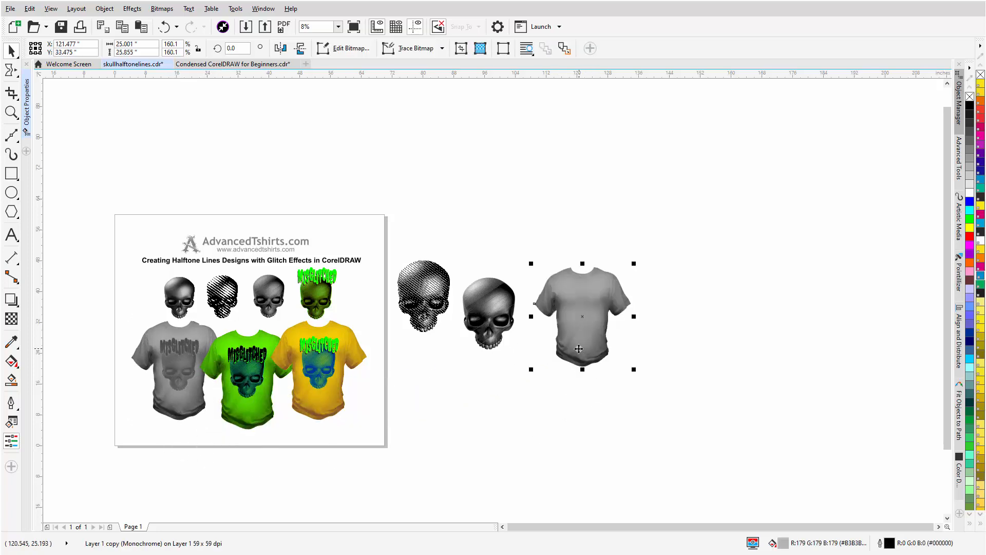
pyautogui.click(497, 312)
pyautogui.moveTo(497, 312); pyautogui.dragTo(587, 309)
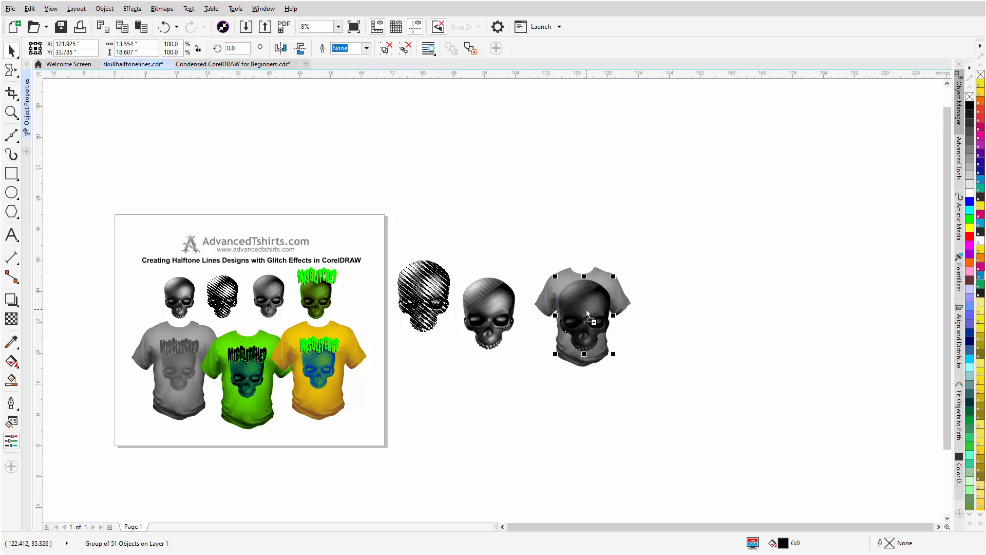
# Scale the skull copy down to about 8.2 in wide and center it on the gray shirt's chest.
pyautogui.scroll(1, 586, 310)
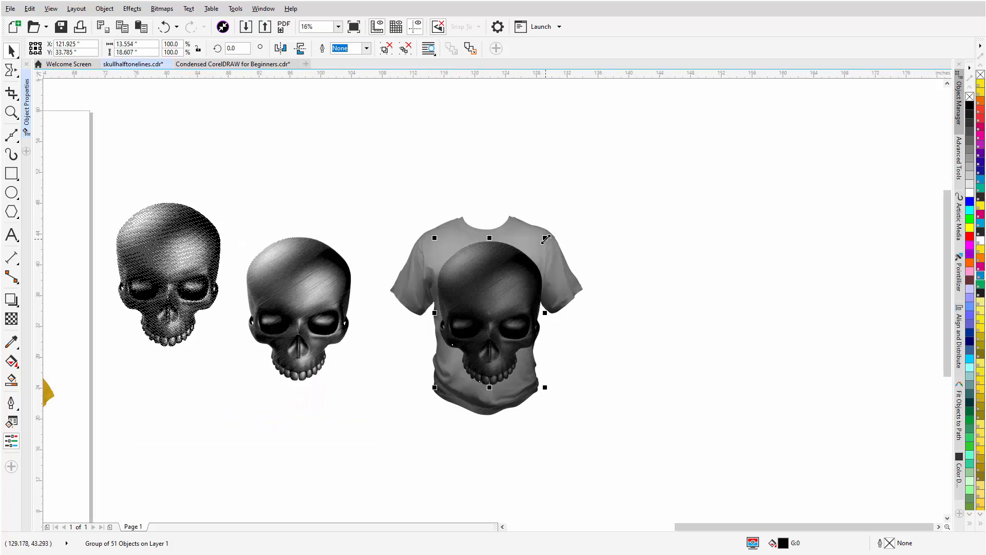
pyautogui.moveTo(545, 238); pyautogui.dragTo(513, 285)
pyautogui.moveTo(478, 323)
pyautogui.mouseDown()
pyautogui.moveTo(495, 301)
pyautogui.moveTo(481, 320)
pyautogui.mouseUp()
pyautogui.scroll(1, 488, 308)
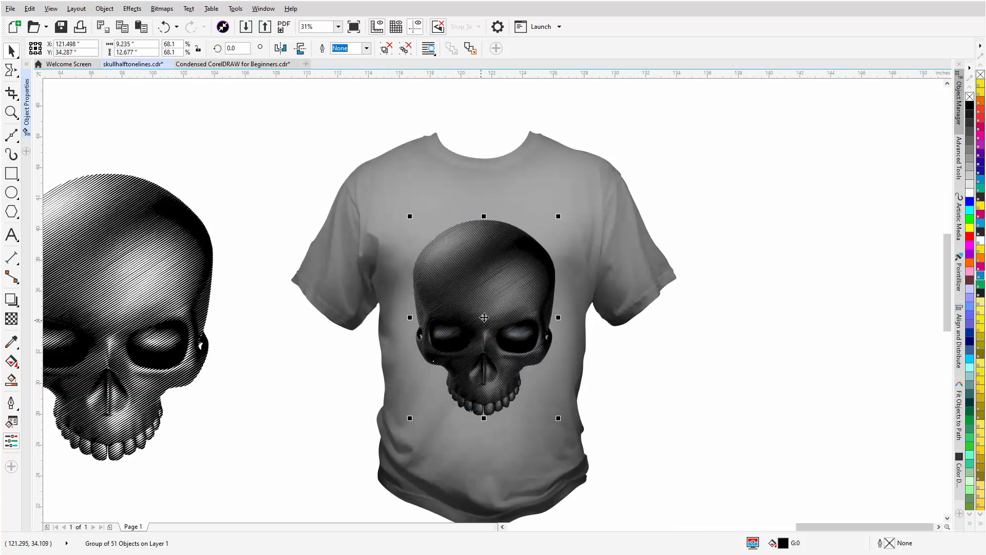
pyautogui.moveTo(559, 217); pyautogui.dragTo(541, 237)
pyautogui.moveTo(481, 303); pyautogui.dragTo(486, 291)
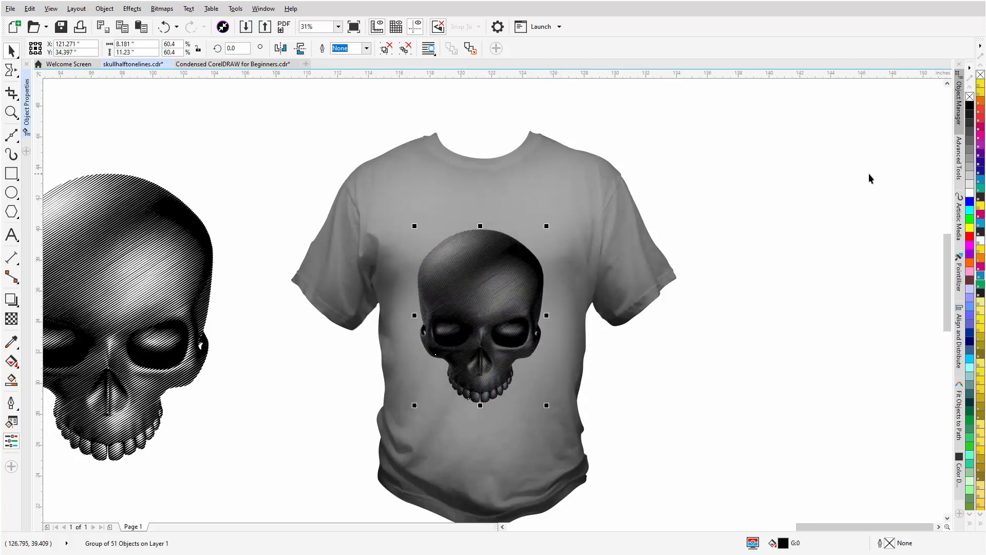
# Try a #666666 fill on the shirt's skull, nudge the skull slightly up and right, and recolor it dark gray #4D4D4D.
pyautogui.click(970, 145)
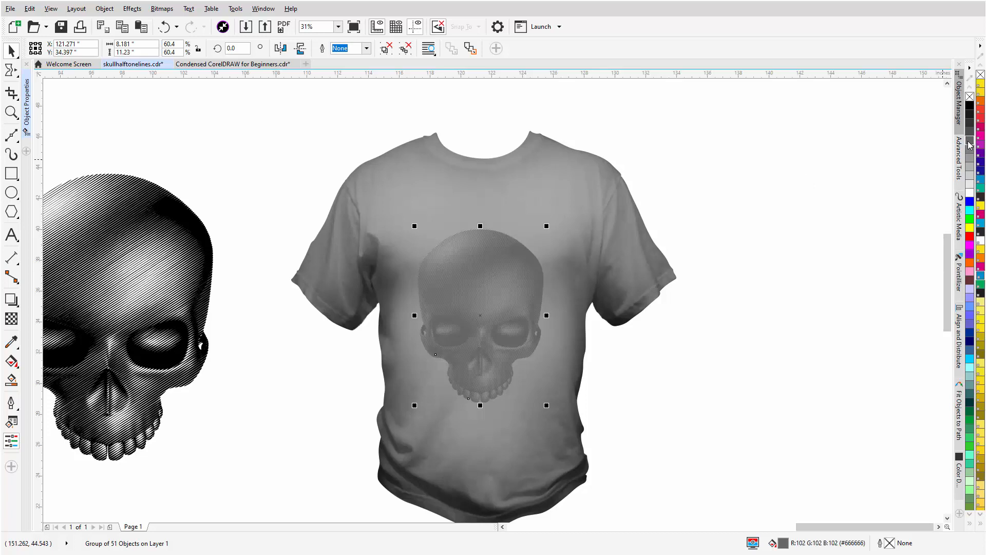
pyautogui.click(481, 259)
pyautogui.moveTo(482, 262); pyautogui.dragTo(485, 260)
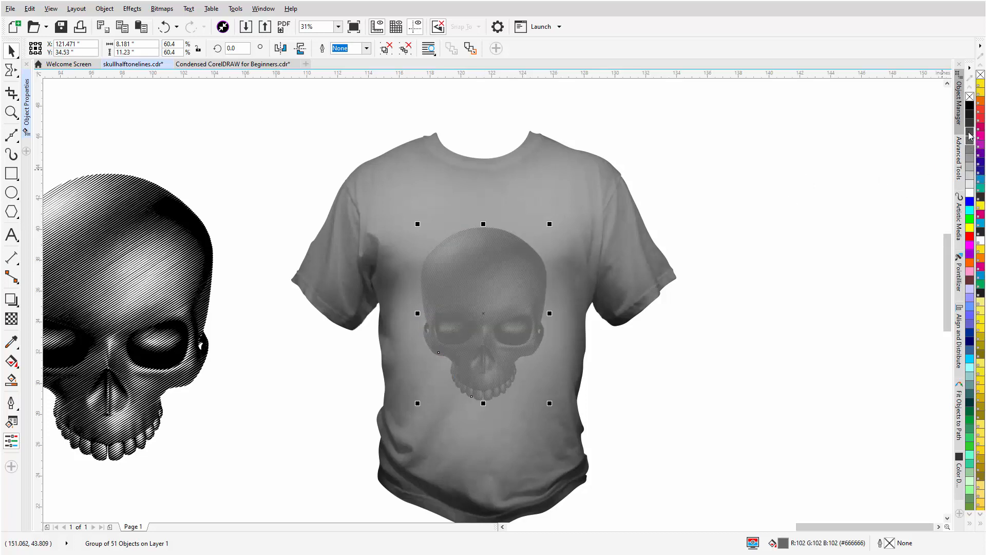
pyautogui.click(970, 136)
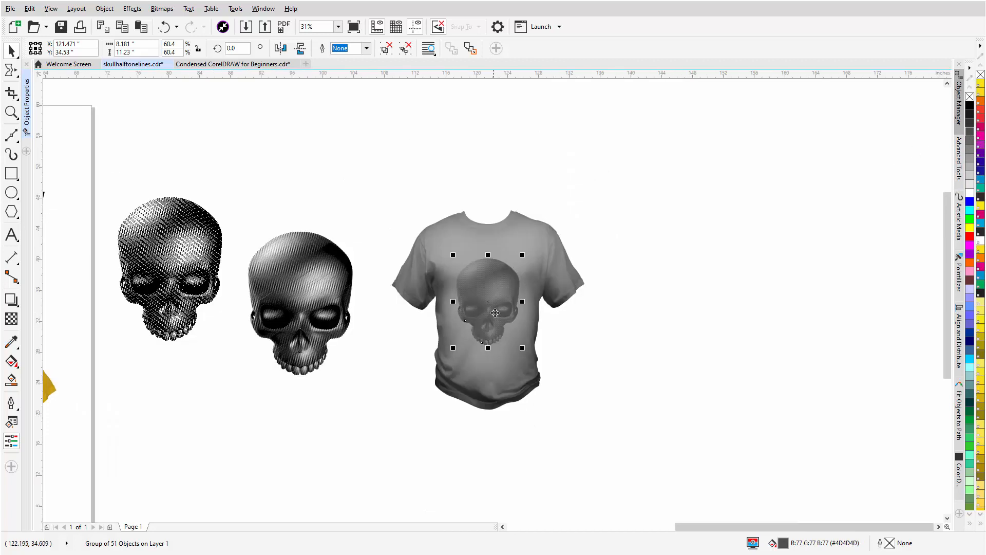
# Copy the green MISGLITCHED lettering onto the gray shirt above the skull and scale it to about 9 in wide.
pyautogui.scroll(-2, 494, 313)
pyautogui.scroll(-1, 470, 303)
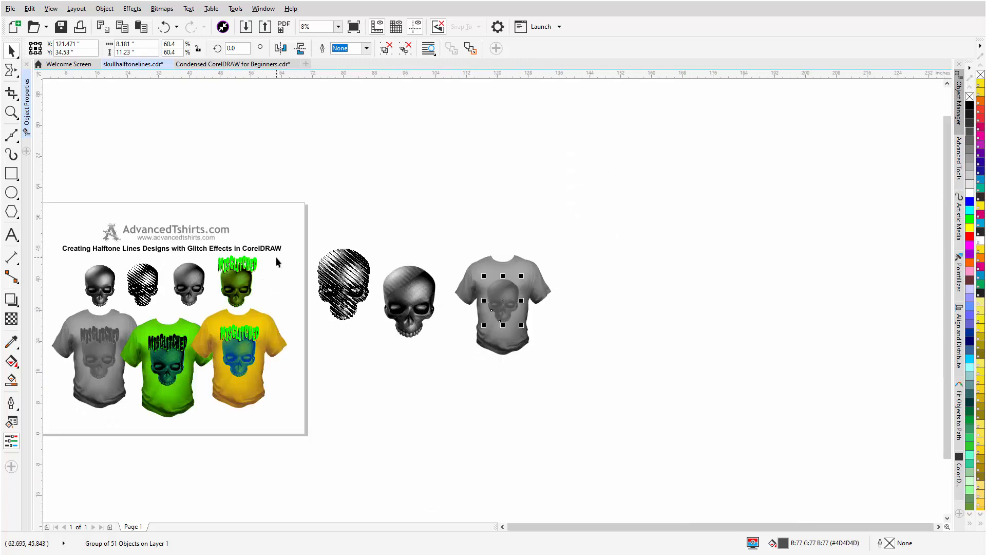
pyautogui.click(242, 268)
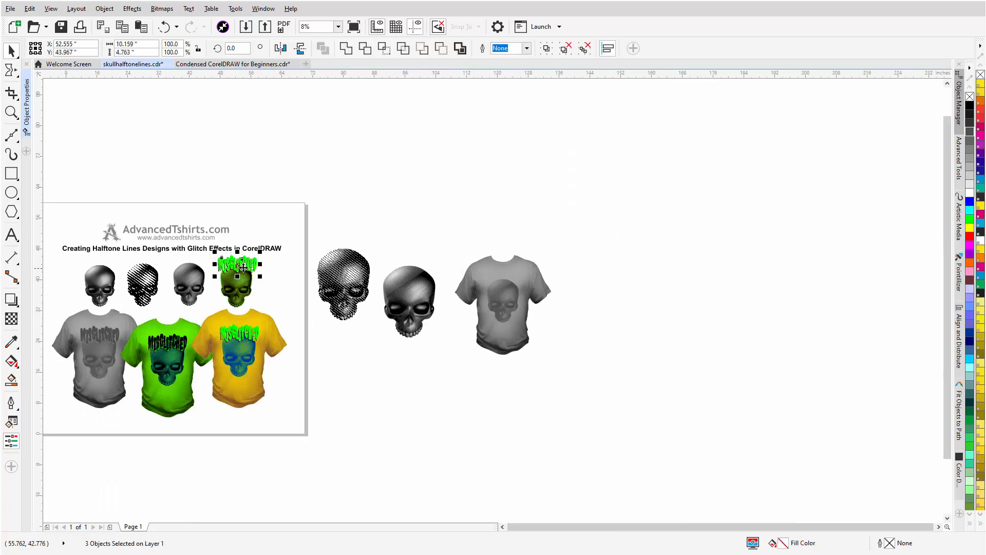
pyautogui.moveTo(242, 270); pyautogui.dragTo(505, 280)
pyautogui.scroll(3, 508, 280)
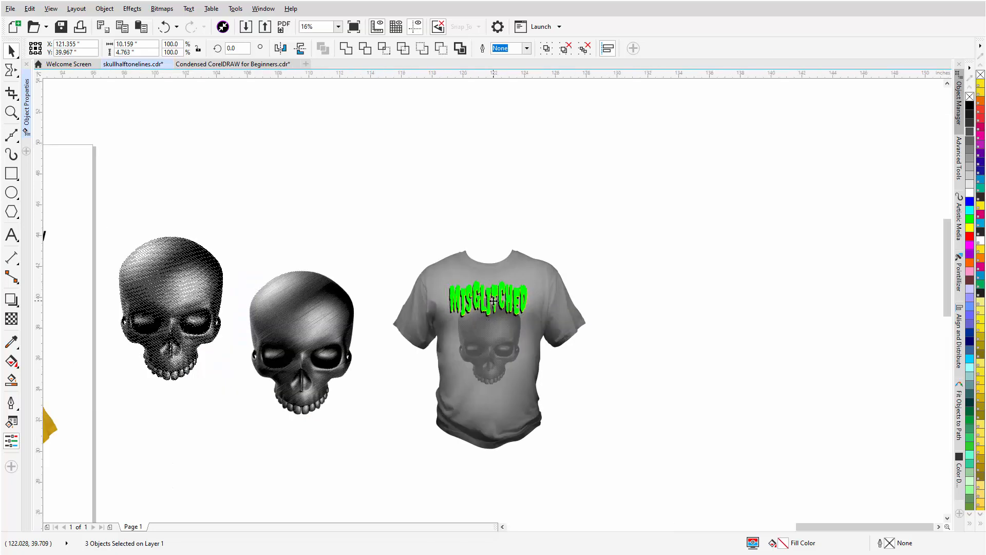
pyautogui.moveTo(565, 257); pyautogui.dragTo(547, 266)
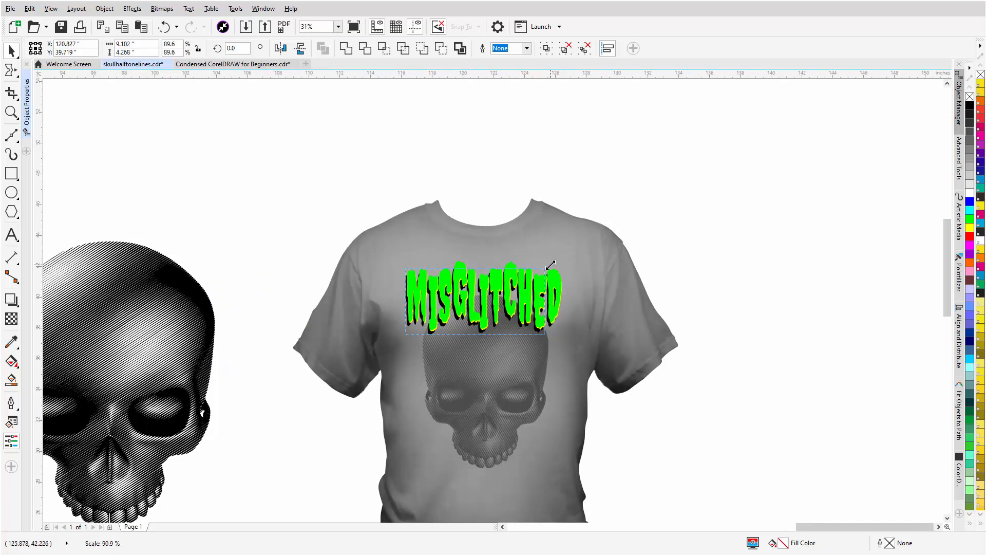
pyautogui.moveTo(472, 295); pyautogui.dragTo(481, 298)
# Recolor the gray shirt lettering's black shadow layer to #808080 and its yellow layer to dark gray #4D4D4D.
pyautogui.scroll(3, 483, 299)
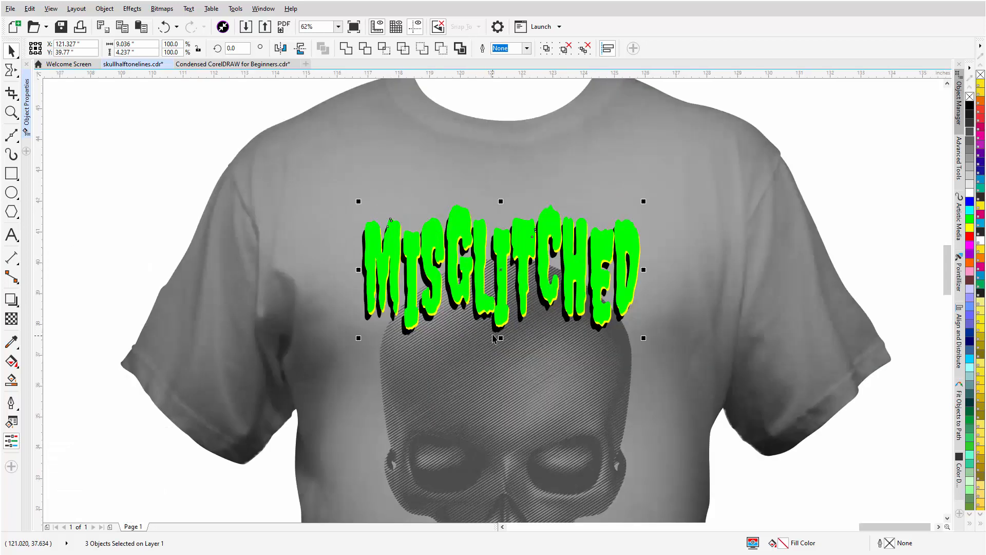
pyautogui.scroll(3, 493, 309)
pyautogui.click(171, 332)
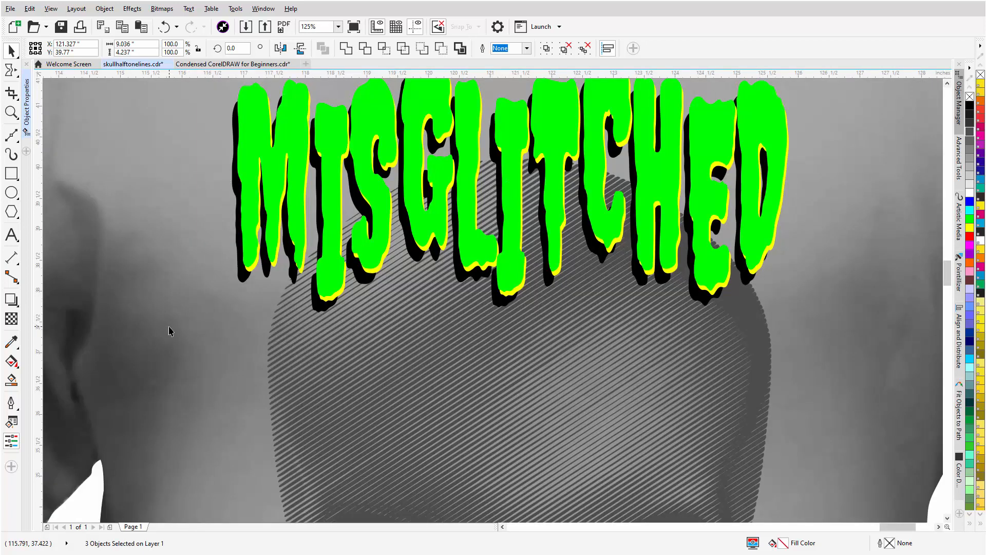
pyautogui.click(240, 282)
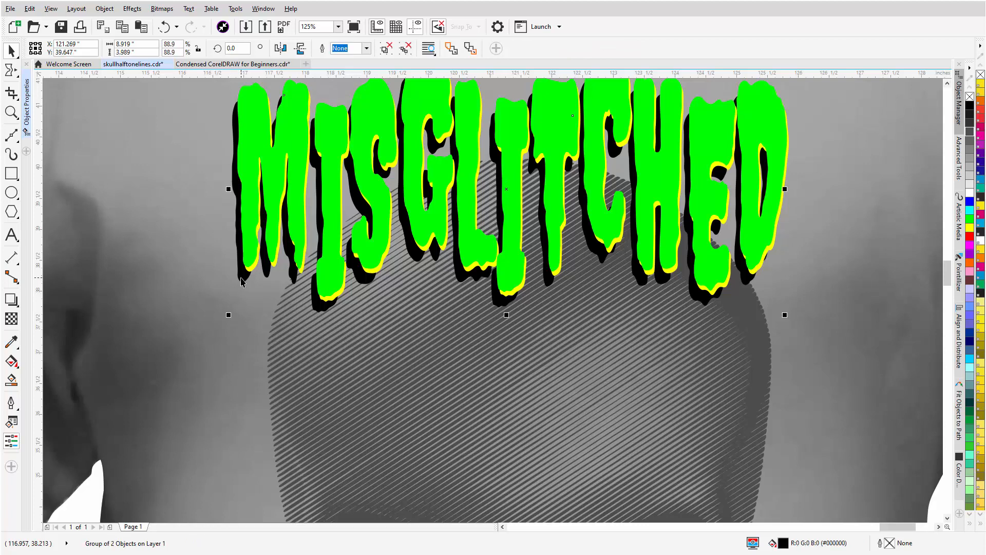
pyautogui.click(970, 152)
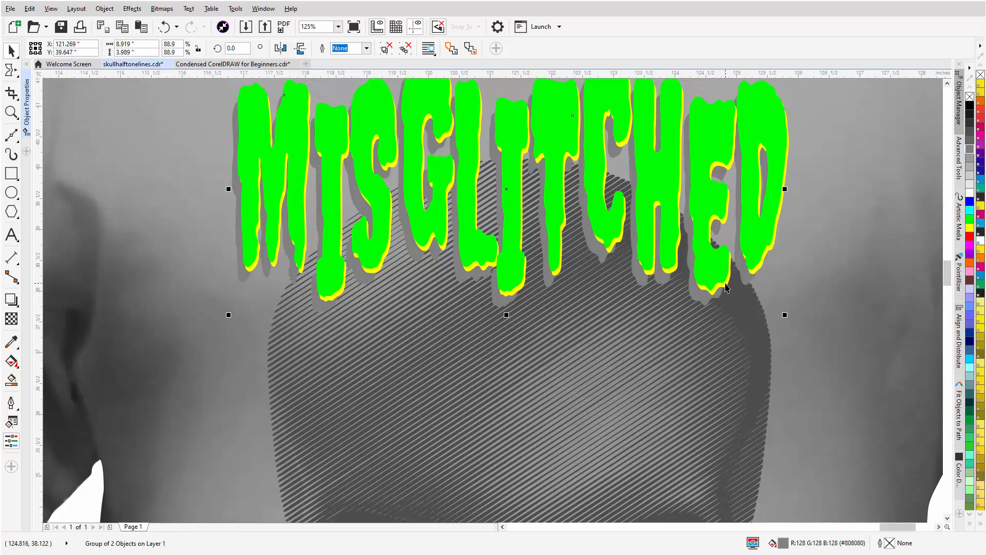
pyautogui.click(727, 287)
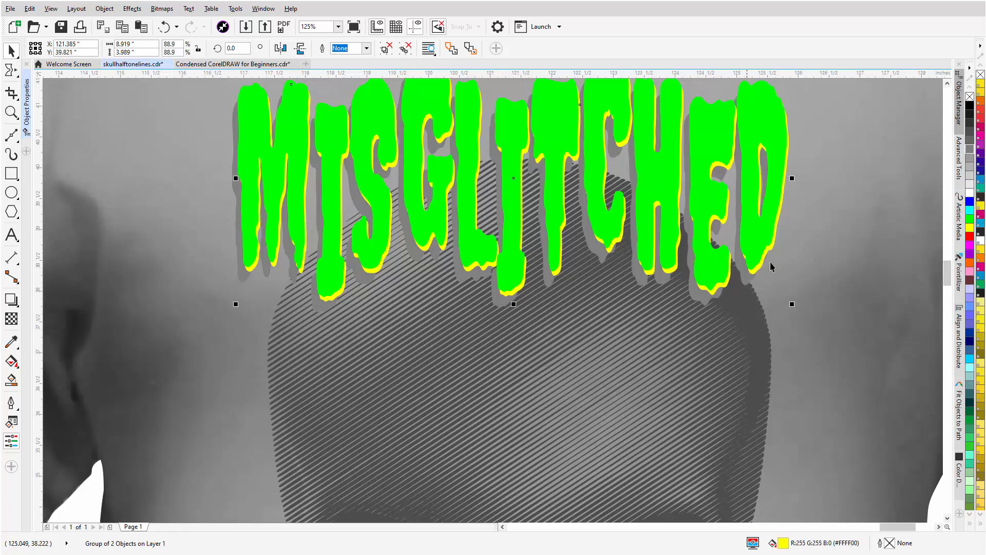
pyautogui.click(971, 132)
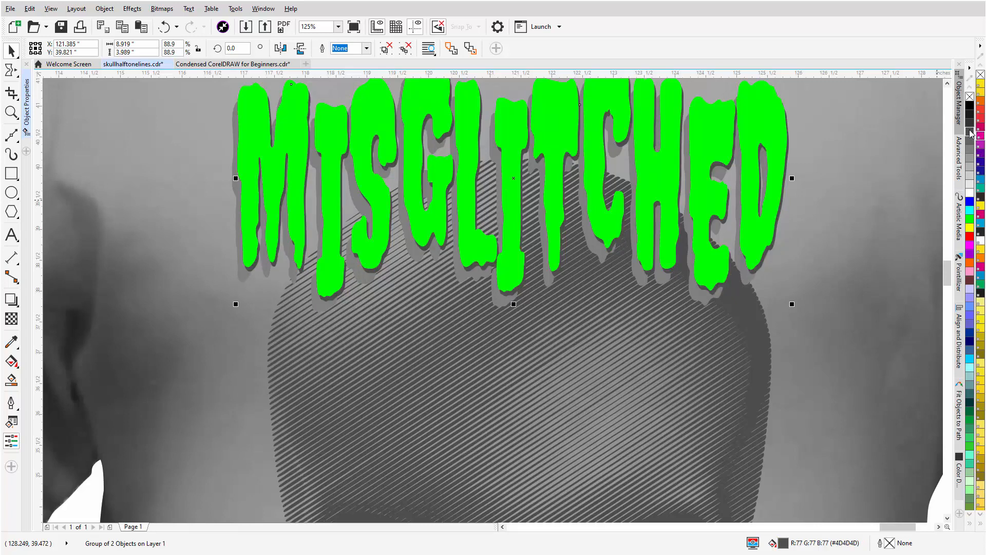
# Recolor the green front lettering on the gray shirt to light gray #CCCCCC after trying several darker grays.
pyautogui.click(703, 170)
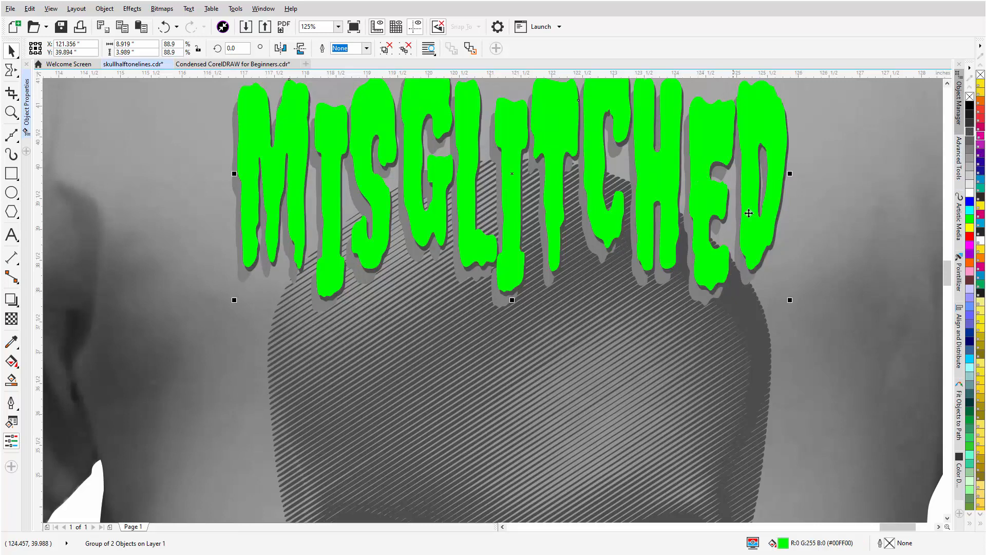
pyautogui.click(971, 149)
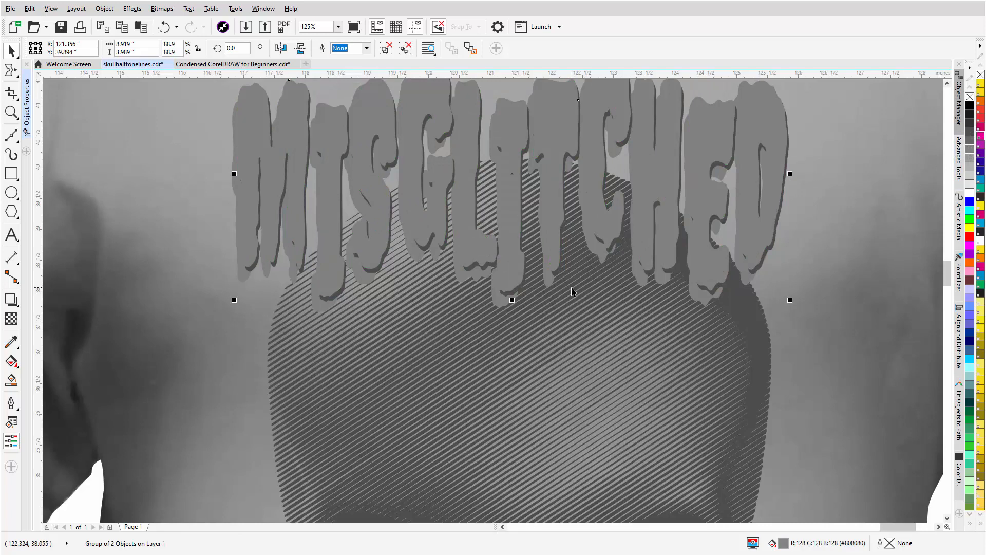
pyautogui.scroll(-2, 572, 291)
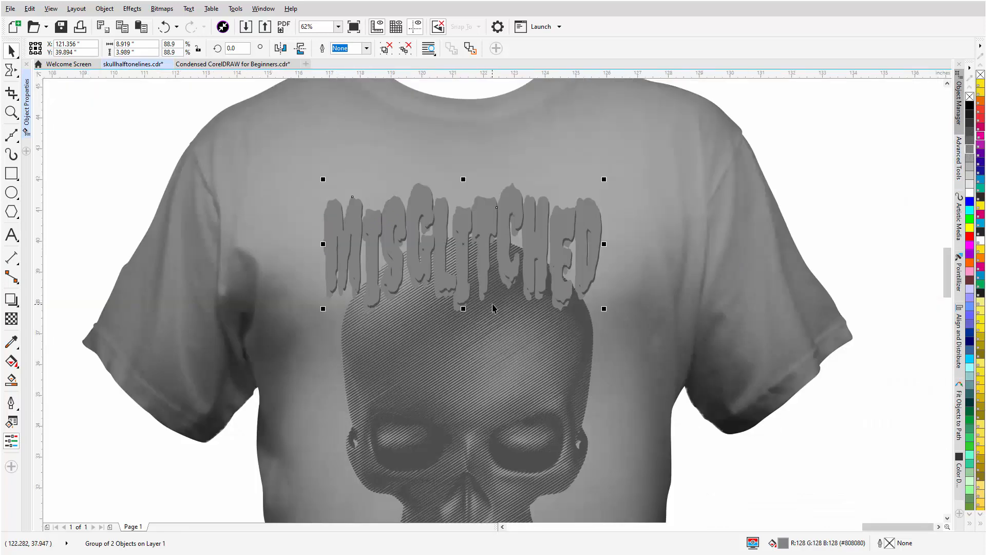
pyautogui.click(971, 134)
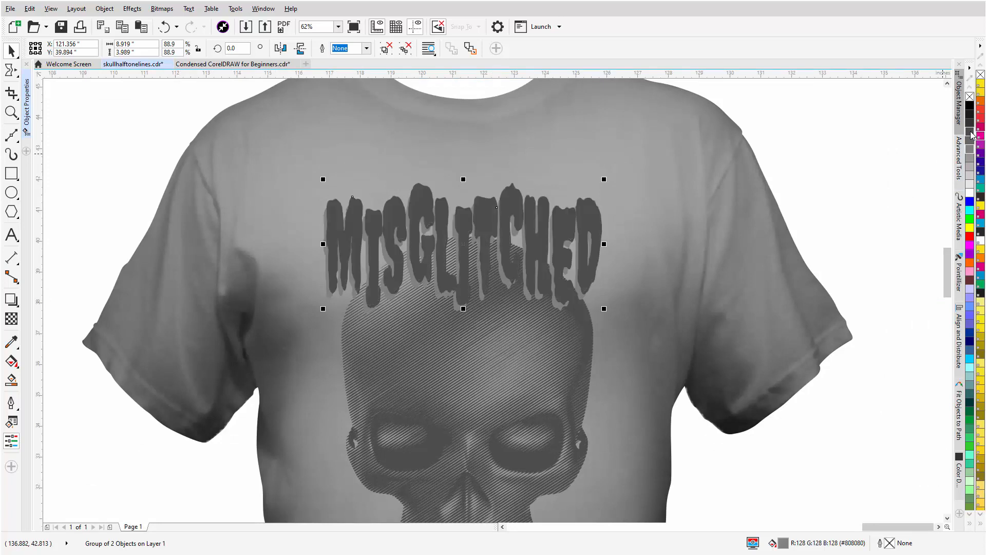
pyautogui.click(971, 173)
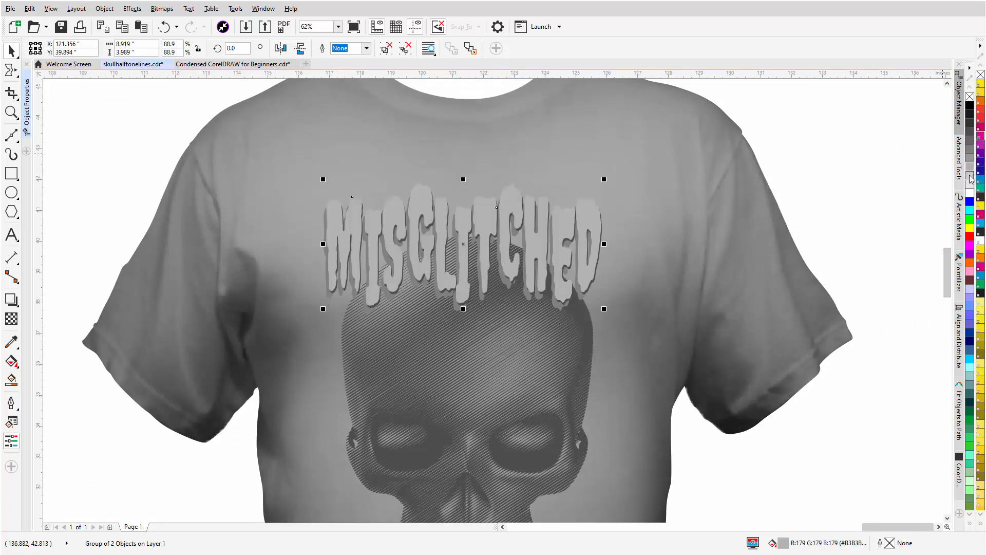
pyautogui.click(970, 181)
pyautogui.press('F3')
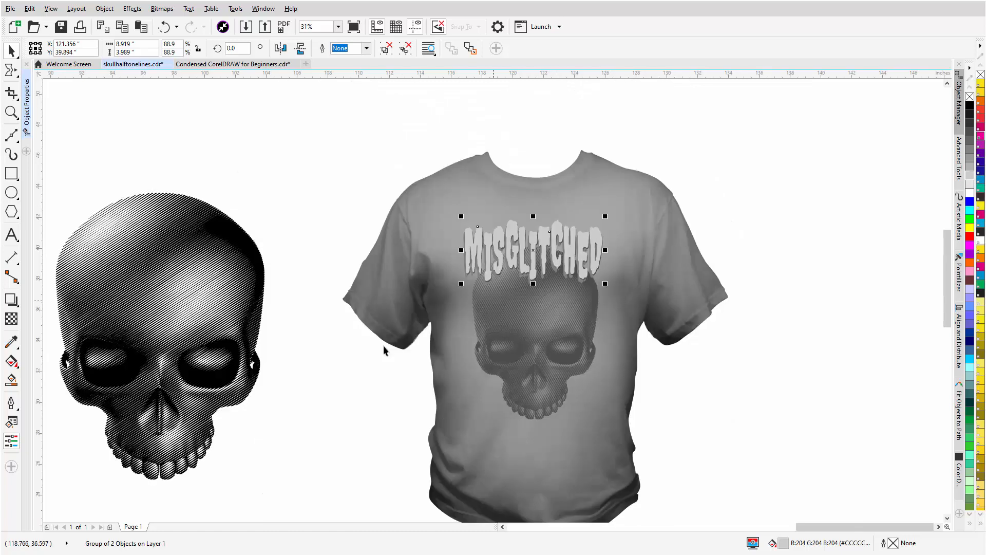
# Shift the lettering and skull together slightly down and left on the gray shirt.
pyautogui.click(718, 197)
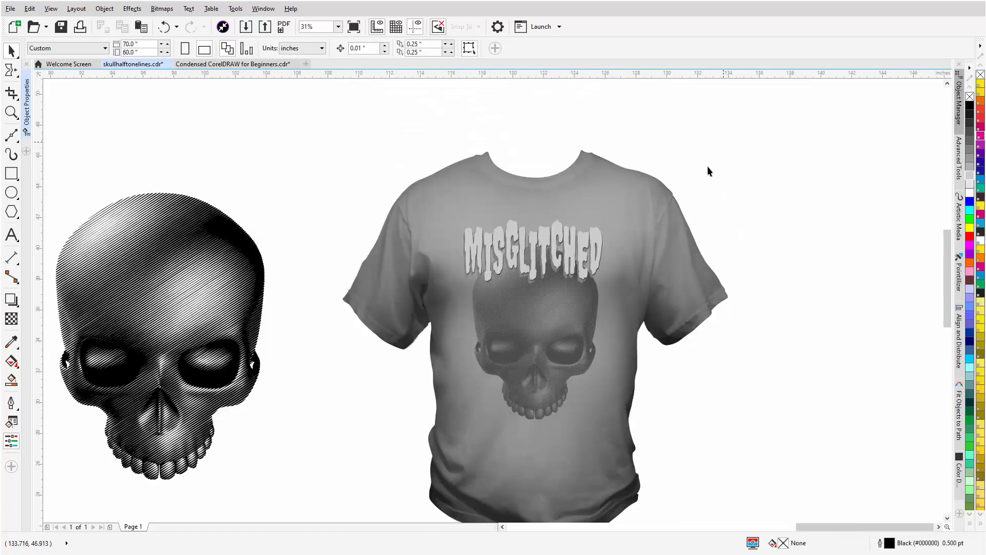
pyautogui.moveTo(423, 439); pyautogui.dragTo(402, 449)
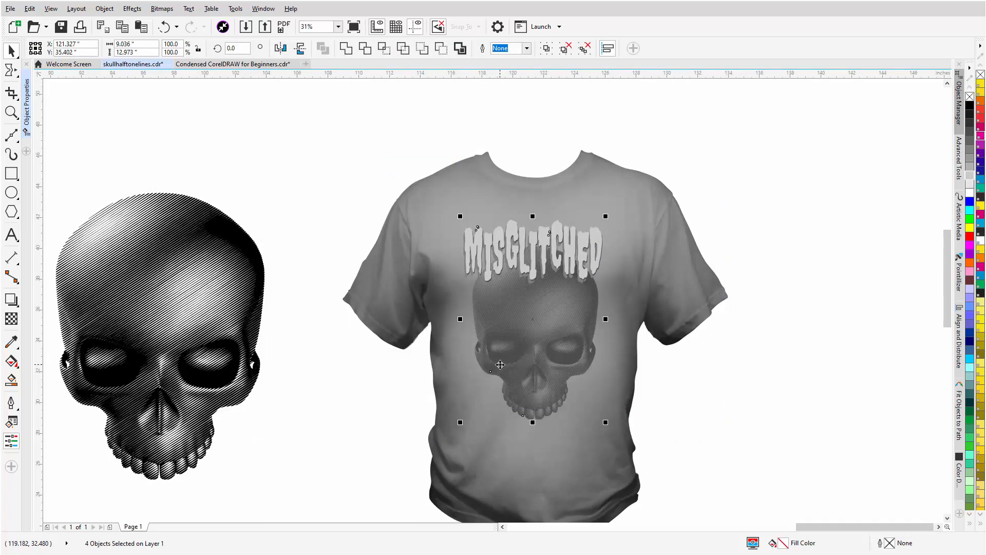
pyautogui.moveTo(520, 345); pyautogui.dragTo(517, 348)
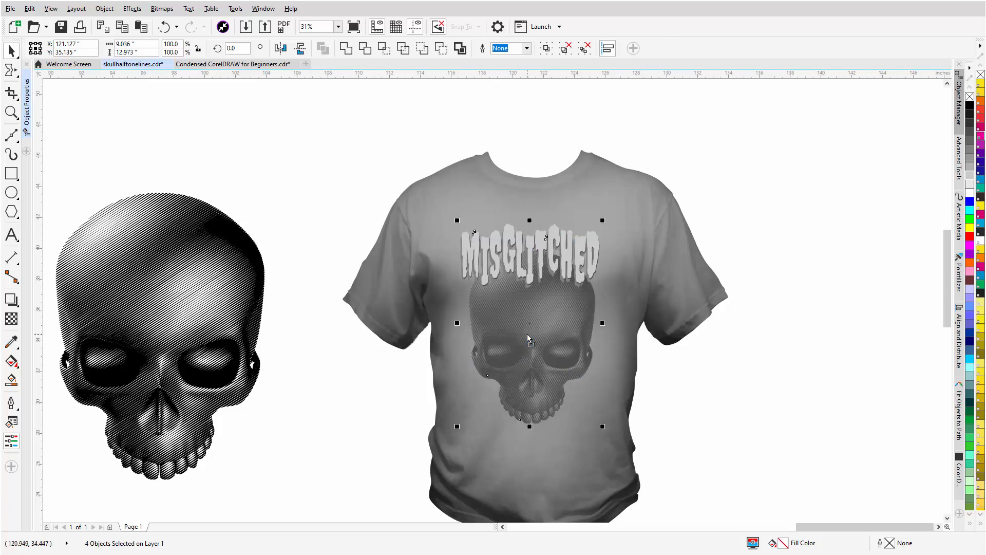
# Enlarge the gray shirt's skull to about 8.4 in wide and nudge the whole design slightly up and right.
pyautogui.click(524, 332)
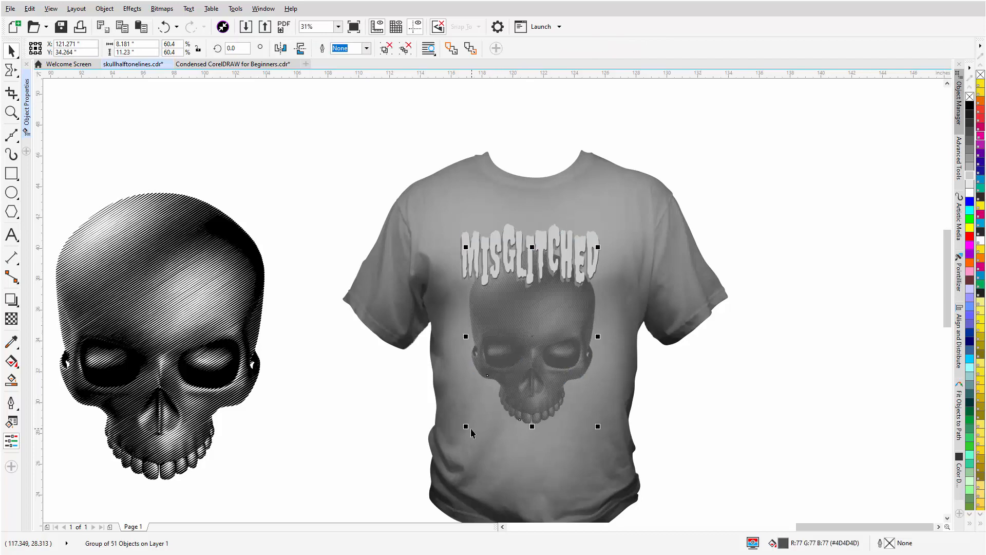
pyautogui.moveTo(466, 428); pyautogui.dragTo(462, 434)
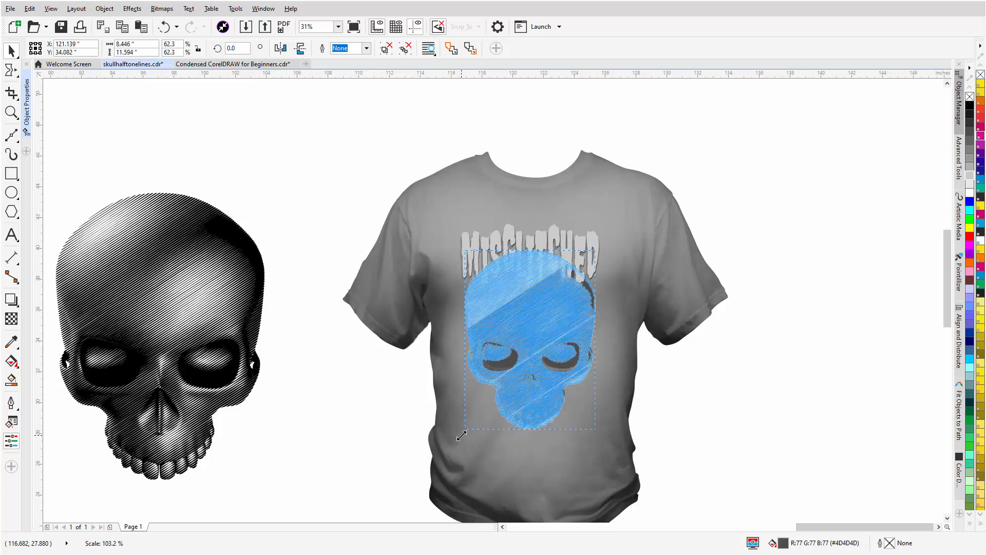
pyautogui.moveTo(462, 436); pyautogui.dragTo(462, 436)
pyautogui.moveTo(738, 172); pyautogui.dragTo(390, 466)
pyautogui.moveTo(540, 323); pyautogui.dragTo(543, 318)
# Place a copy of the blank green T-shirt beside the new gray shirt.
pyautogui.scroll(-2, 499, 294)
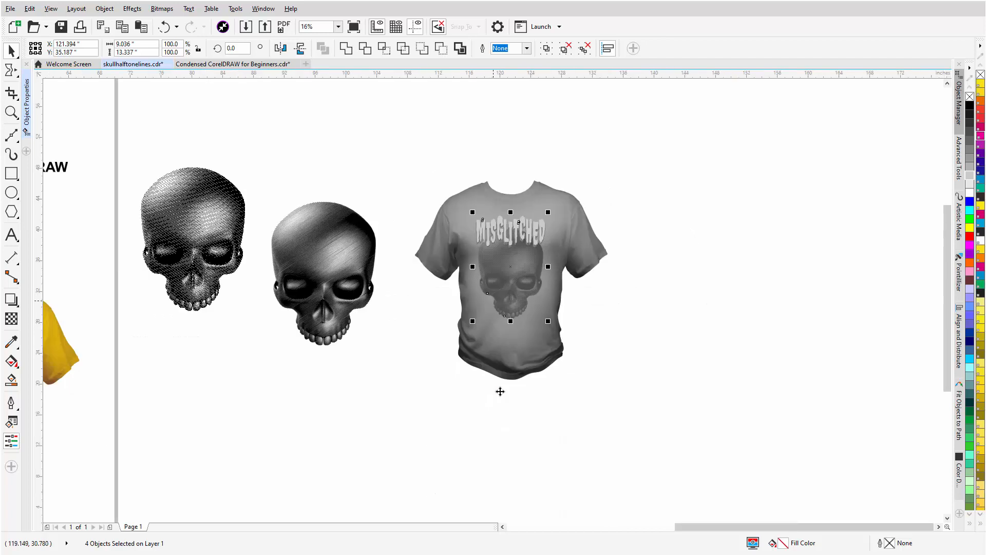
pyautogui.scroll(-1, 504, 282)
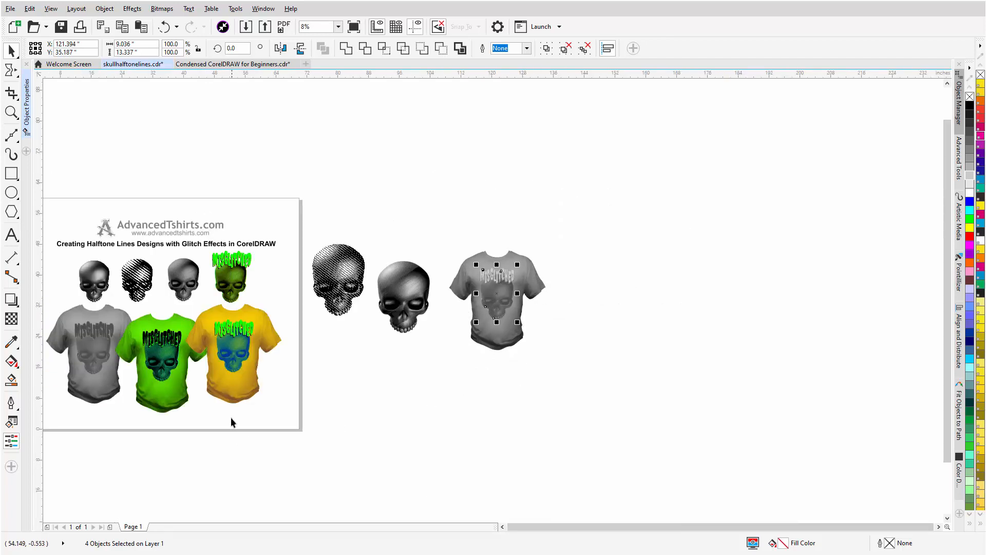
pyautogui.click(160, 403)
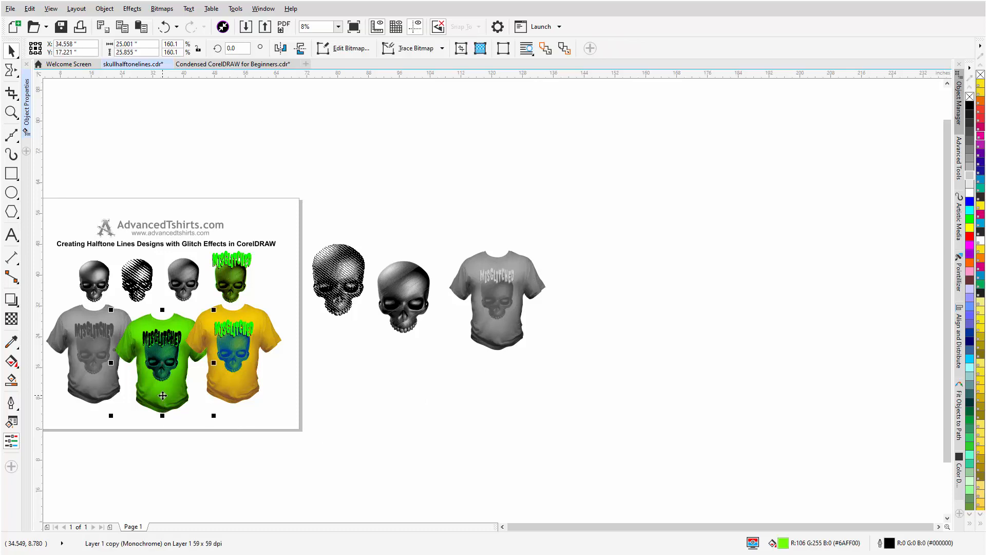
pyautogui.moveTo(163, 395); pyautogui.dragTo(581, 334)
# Copy the gray shirt's lettering and skull together onto the chest of the new green shirt.
pyautogui.moveTo(532, 228); pyautogui.dragTo(456, 349)
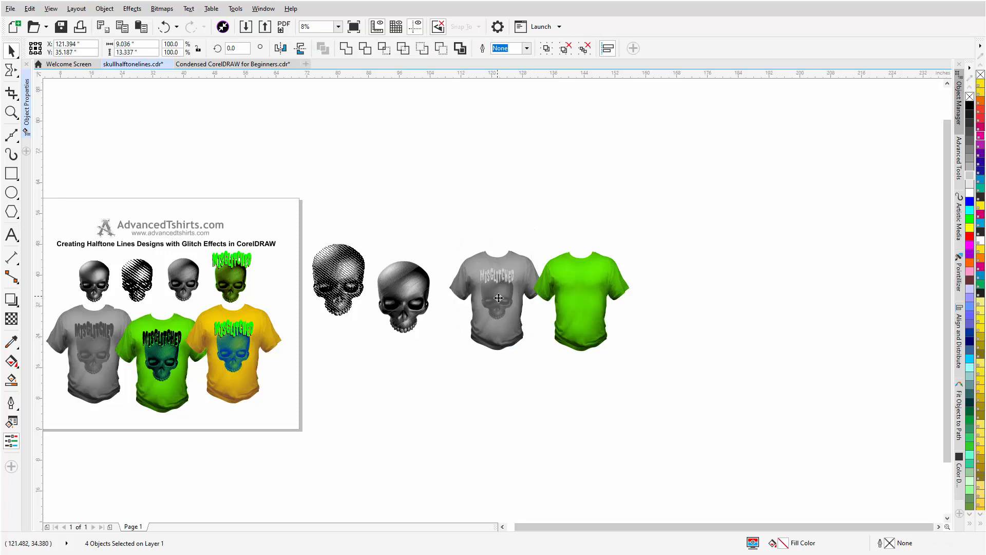
pyautogui.moveTo(498, 298); pyautogui.dragTo(582, 300)
pyautogui.scroll(2, 581, 300)
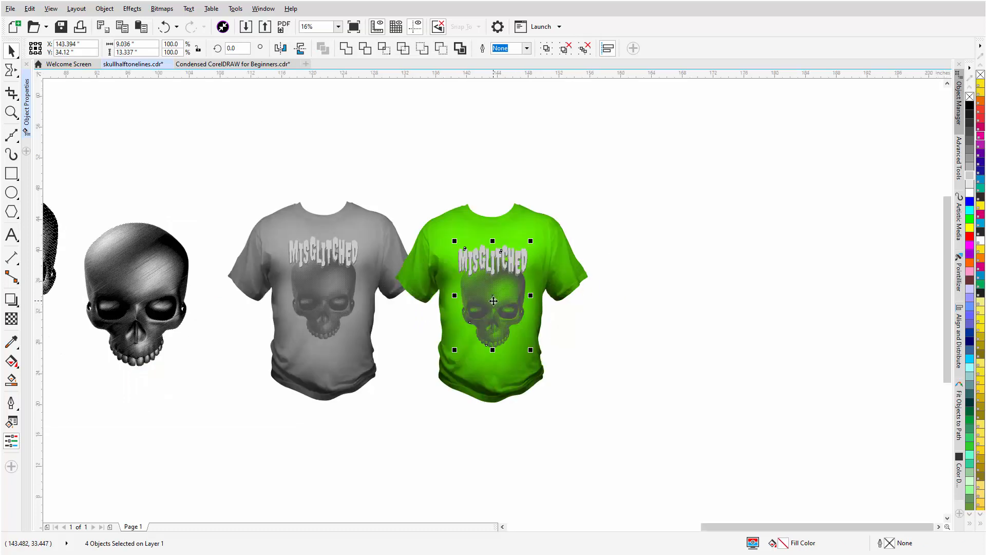
# Compare with the finished green shirt on the page and recolor the new green shirt's skull cyan #00FFFF.
pyautogui.scroll(2, 494, 301)
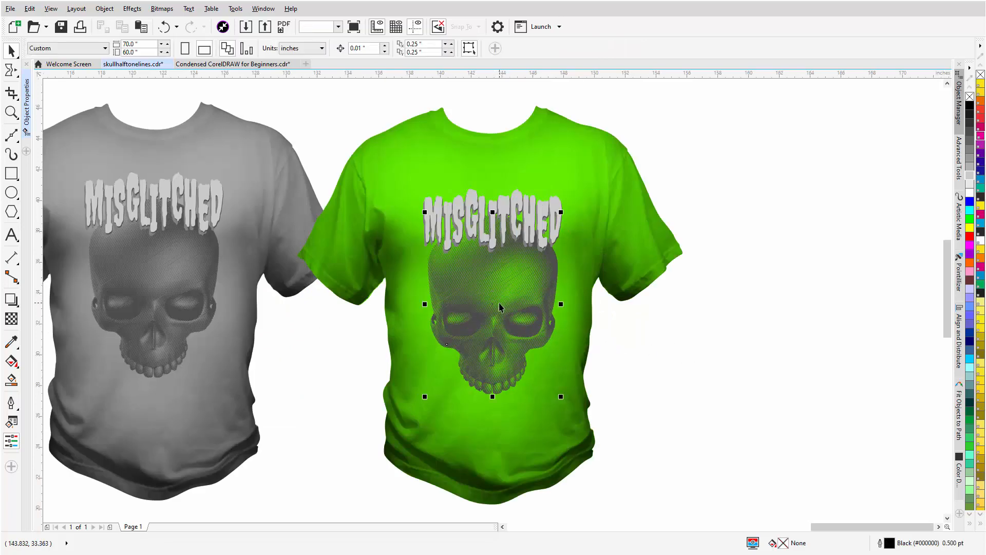
pyautogui.moveTo(503, 308); pyautogui.dragTo(503, 305)
pyautogui.scroll(-4, 503, 305)
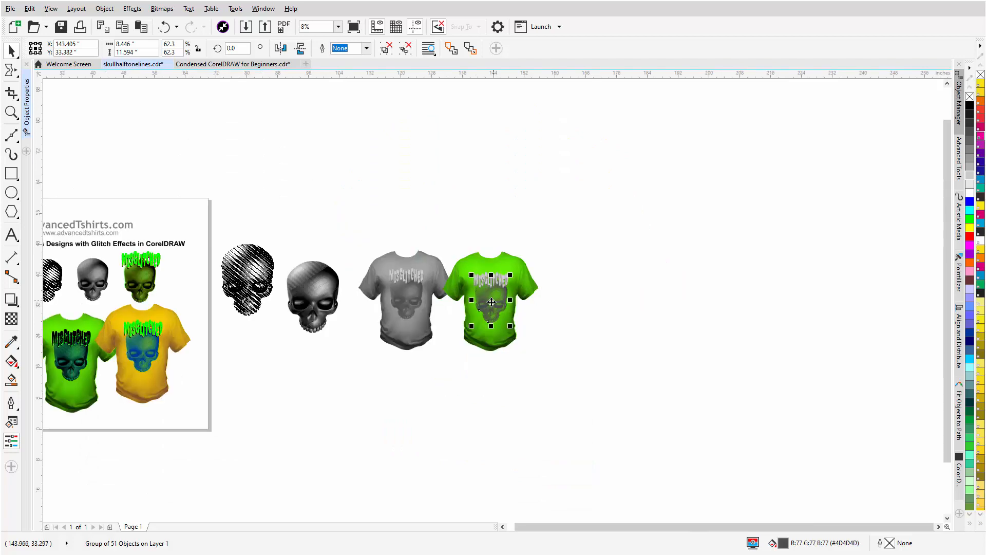
pyautogui.scroll(6, 68, 358)
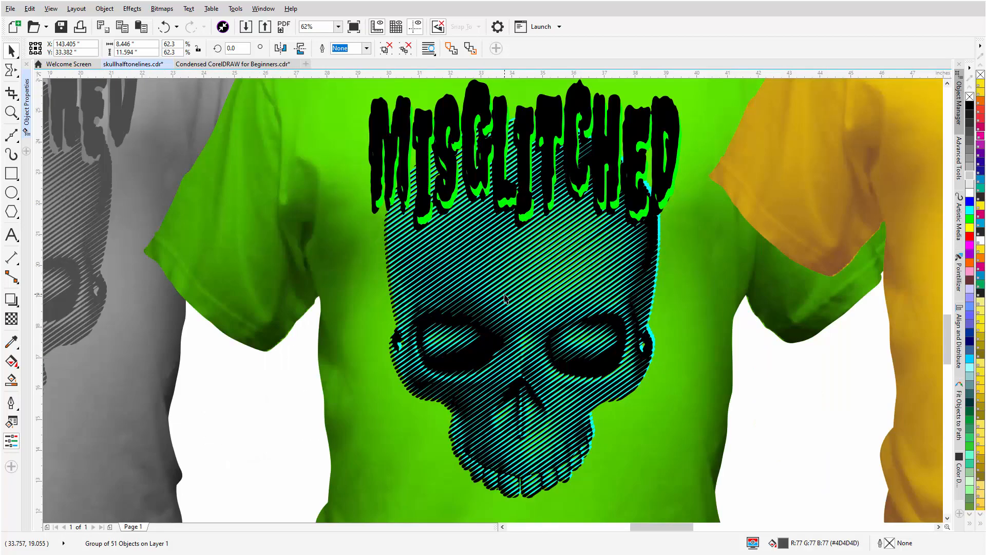
pyautogui.scroll(-4, 583, 297)
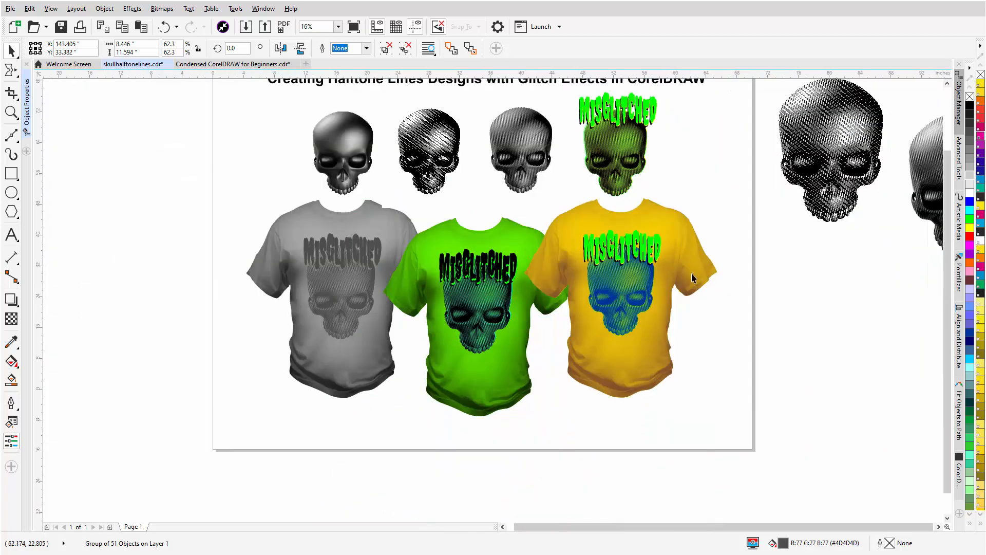
pyautogui.scroll(-2, 692, 273)
pyautogui.scroll(4, 817, 262)
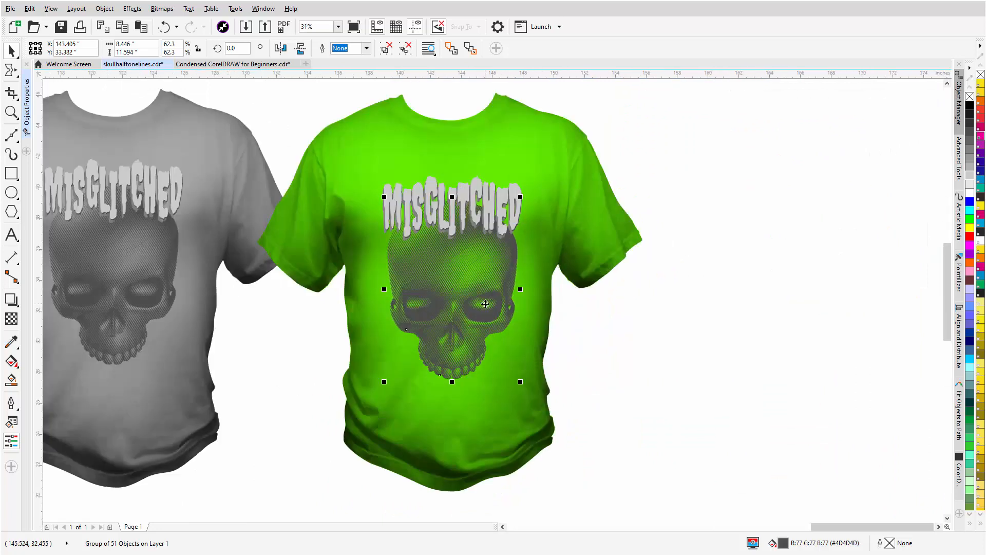
pyautogui.click(467, 283)
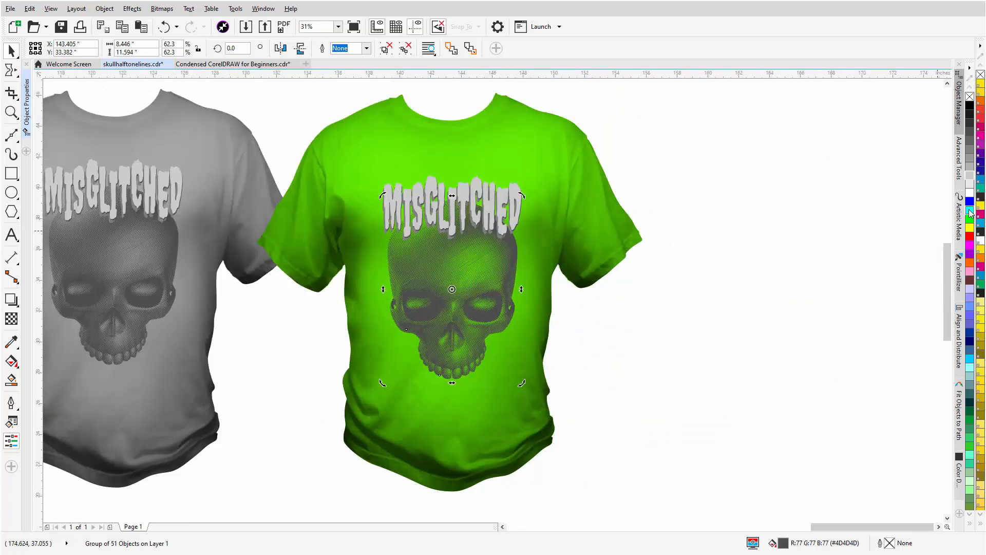
pyautogui.click(970, 211)
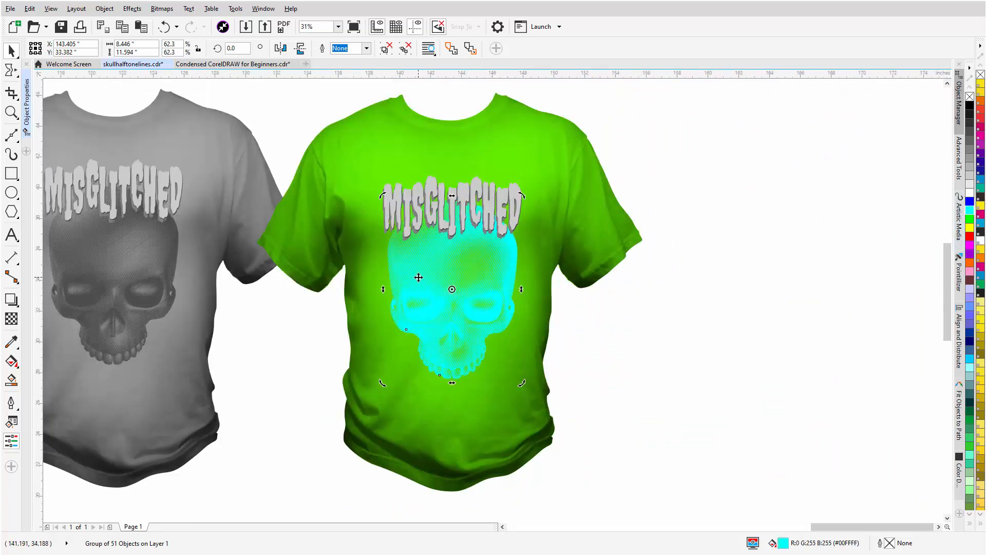
# Duplicate the cyan skull with an offset of about 0.1 in to the right and fill the duplicate black #000000.
pyautogui.scroll(2, 414, 278)
pyautogui.click(501, 307)
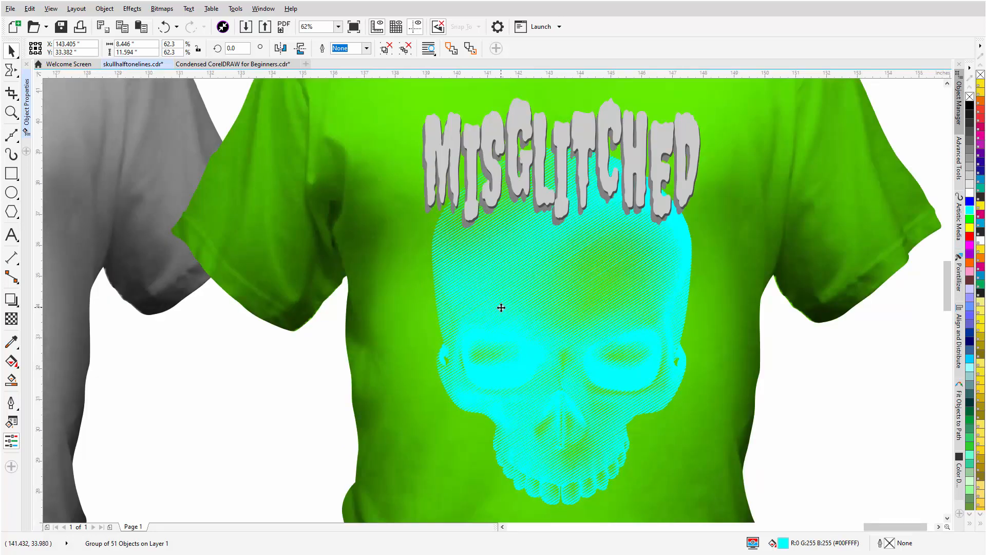
pyautogui.moveTo(501, 308); pyautogui.dragTo(505, 311)
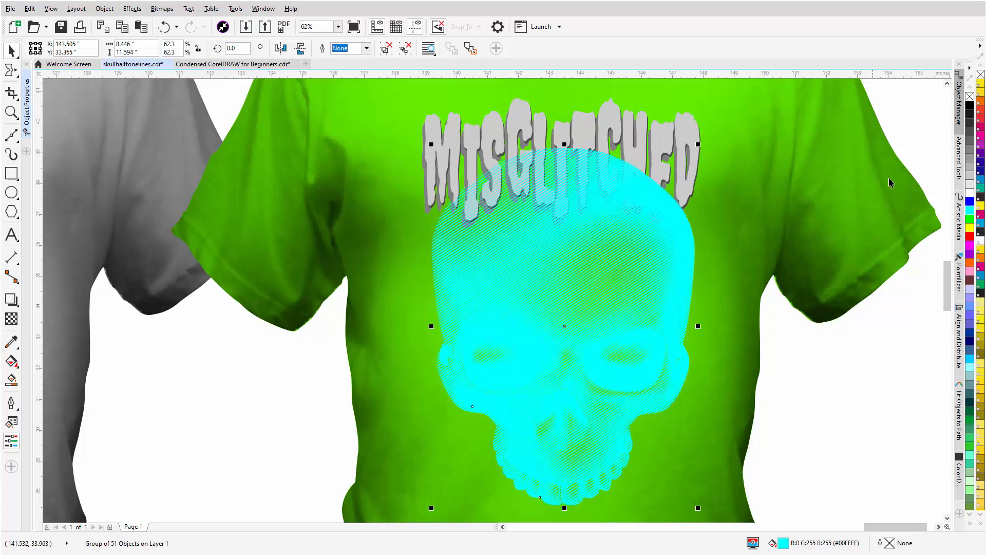
pyautogui.click(970, 107)
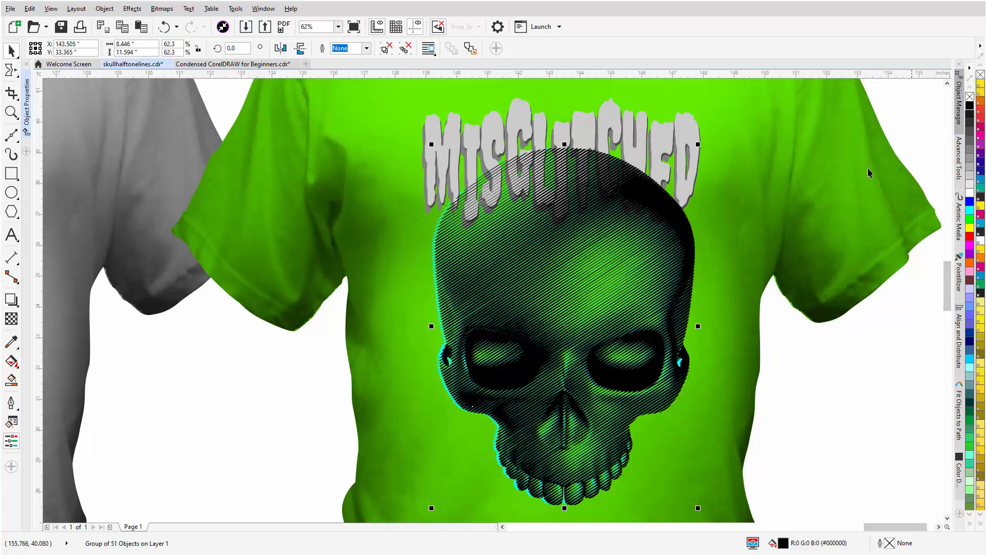
# Nudge the black skull about 0.06 in down and 0.03 in right so more cyan shows between its halftone lines.
pyautogui.scroll(2, 557, 293)
pyautogui.scroll(2, 558, 292)
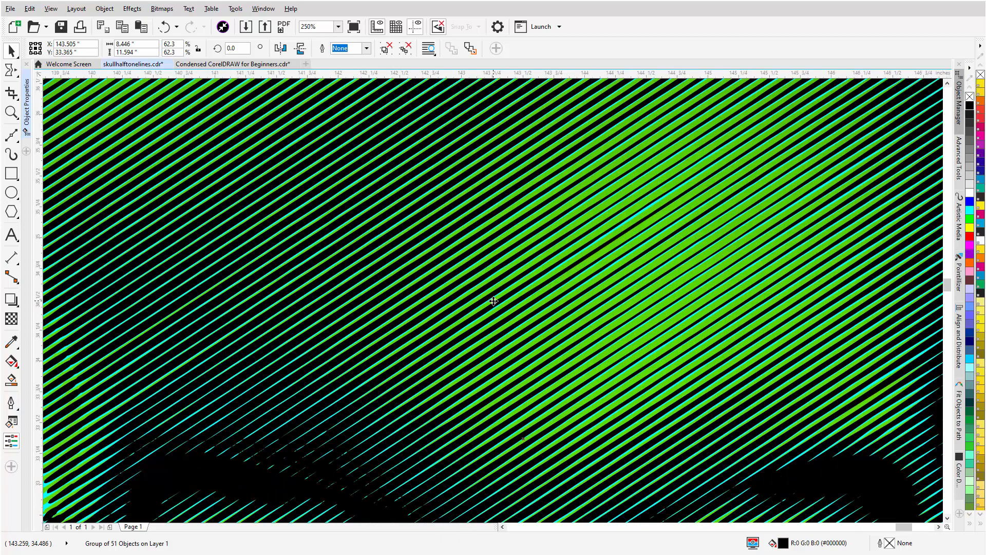
pyautogui.moveTo(488, 300); pyautogui.dragTo(490, 309)
pyautogui.scroll(-5, 492, 312)
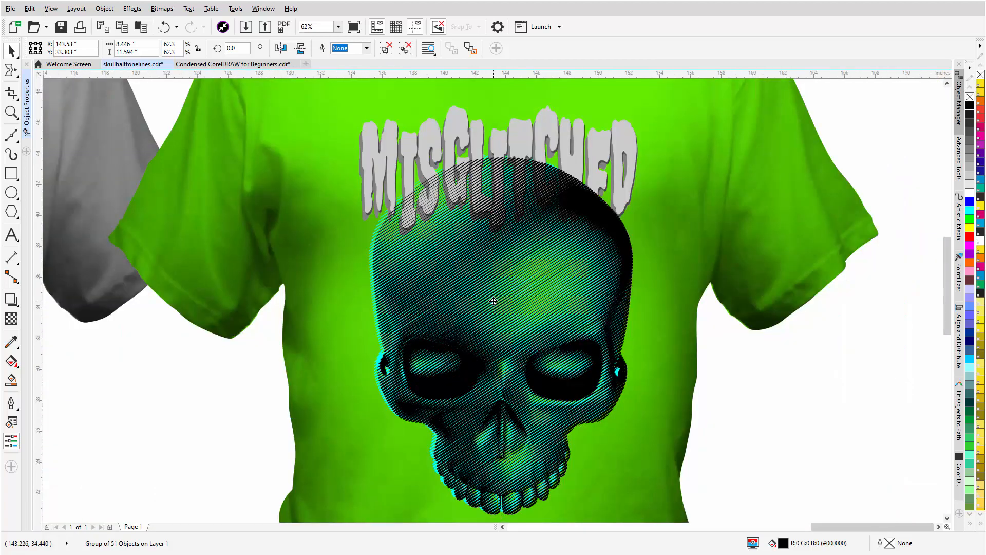
pyautogui.scroll(-2, 493, 301)
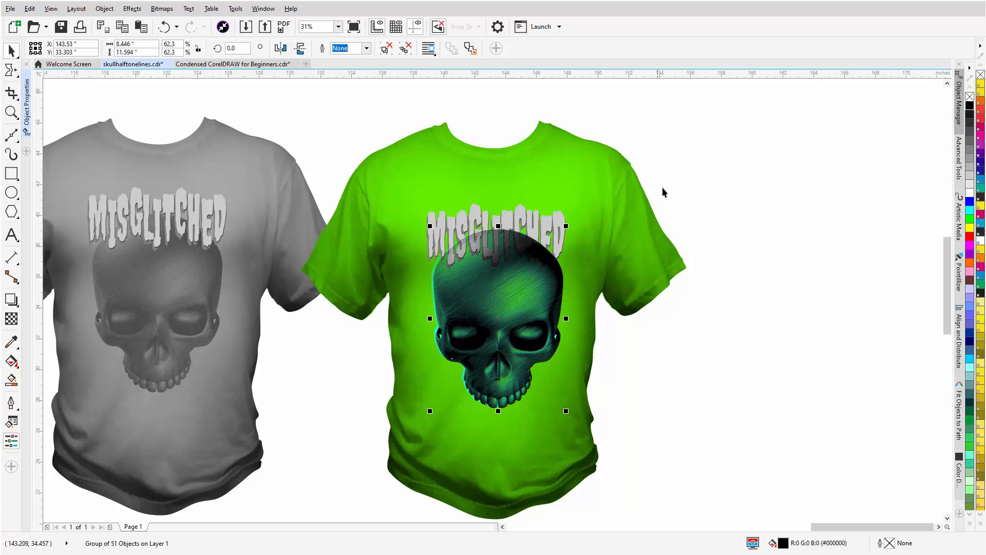
# Cut and paste the green shirt's lettering so that it sits in front of the skull.
pyautogui.moveTo(675, 172); pyautogui.dragTo(386, 291)
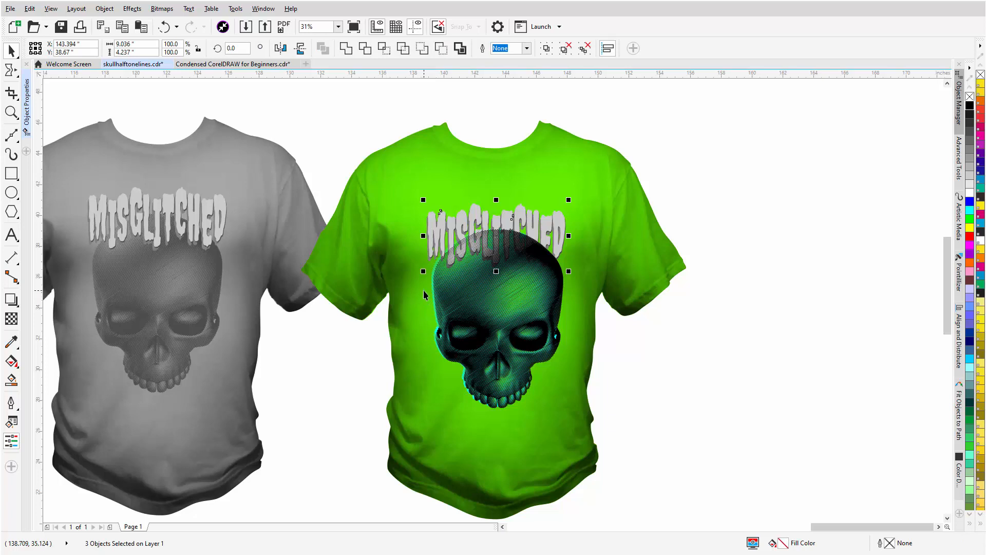
pyautogui.click(102, 27)
pyautogui.click(141, 28)
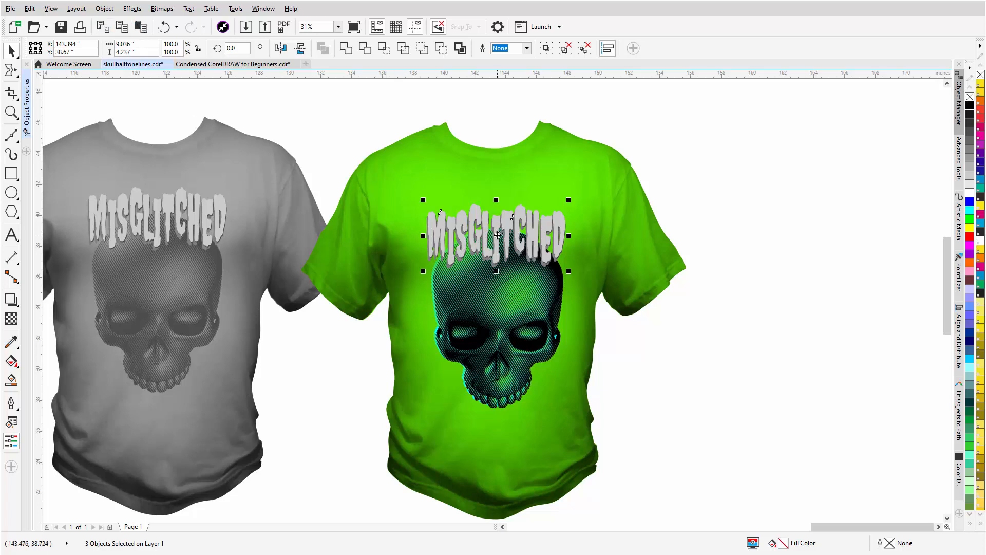
# Recolor the green shirt's lettering layers: back layer green #00FF00, middle layer cyan #00FFFF and front layer black #000000.
pyautogui.scroll(2, 498, 235)
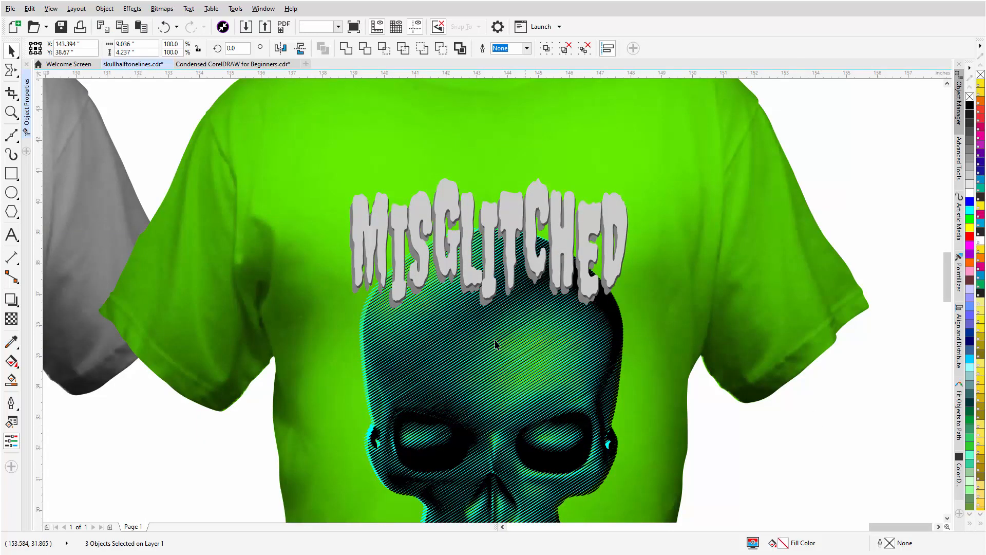
pyautogui.press('Escape')
pyautogui.click(482, 307)
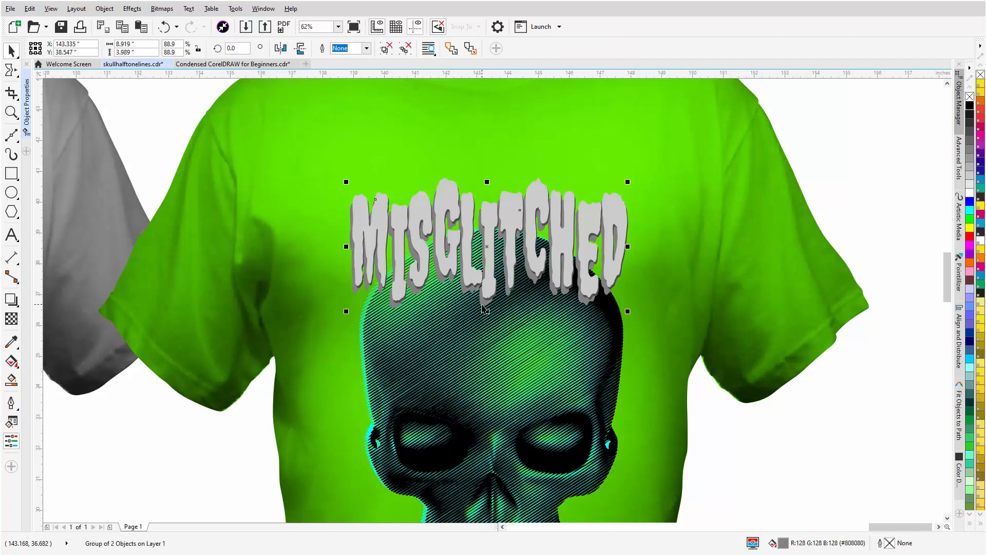
pyautogui.click(971, 220)
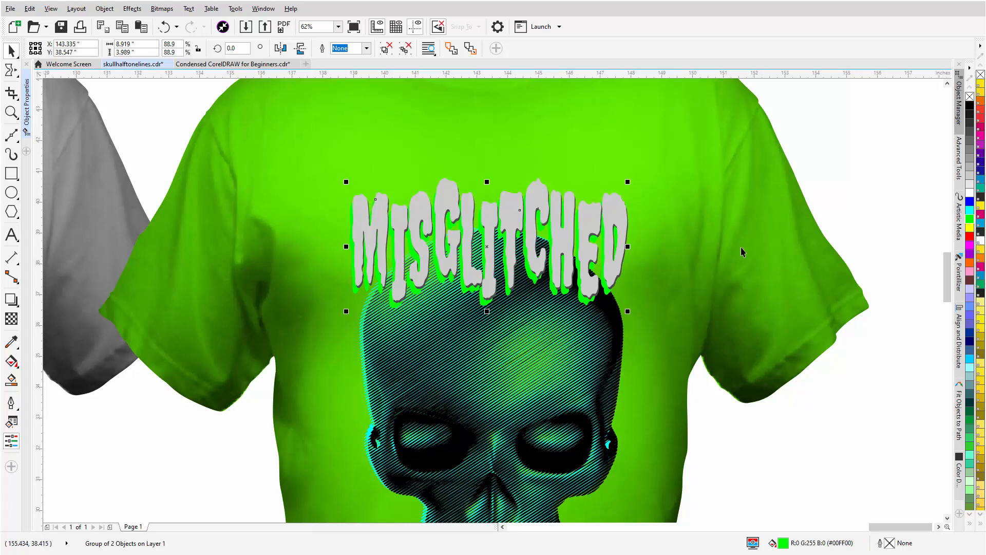
pyautogui.click(596, 296)
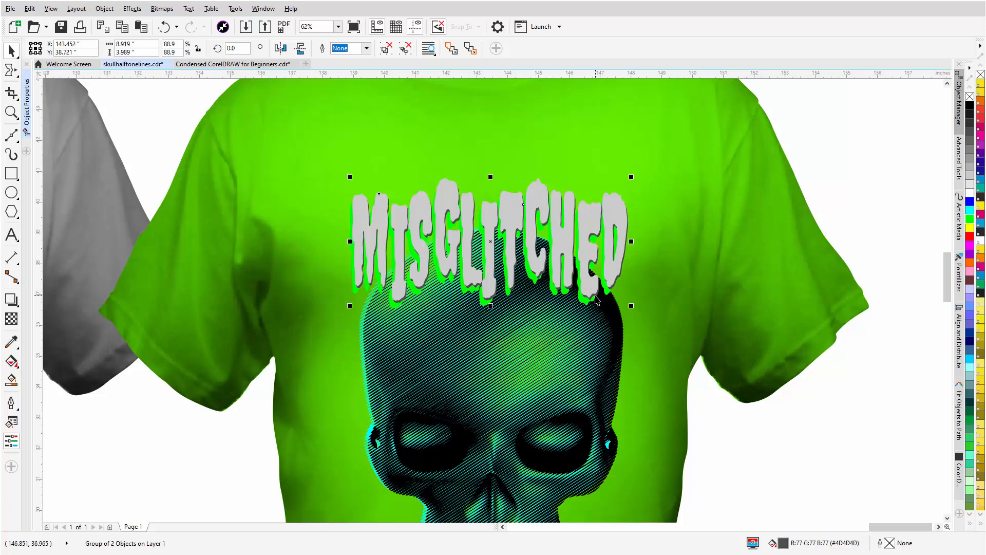
pyautogui.click(970, 210)
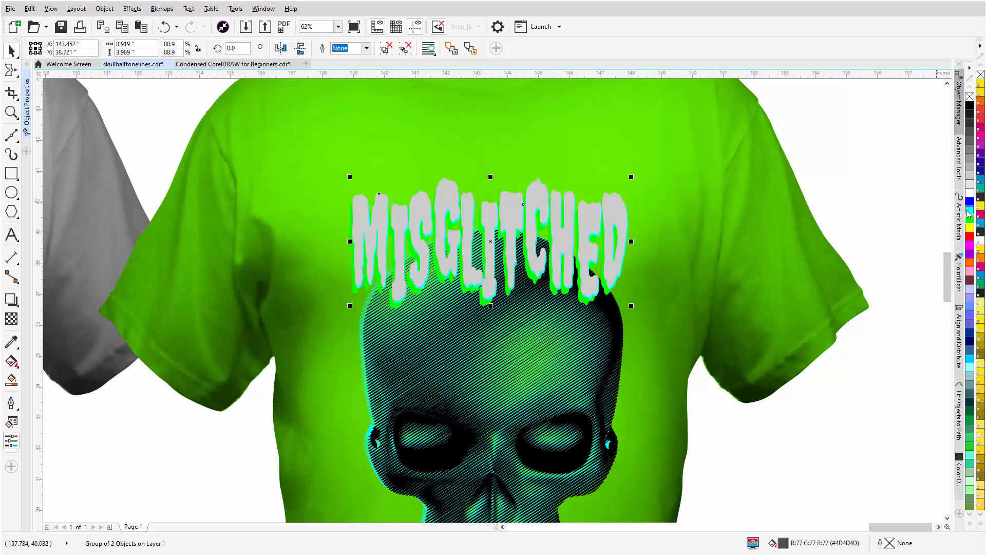
pyautogui.click(589, 212)
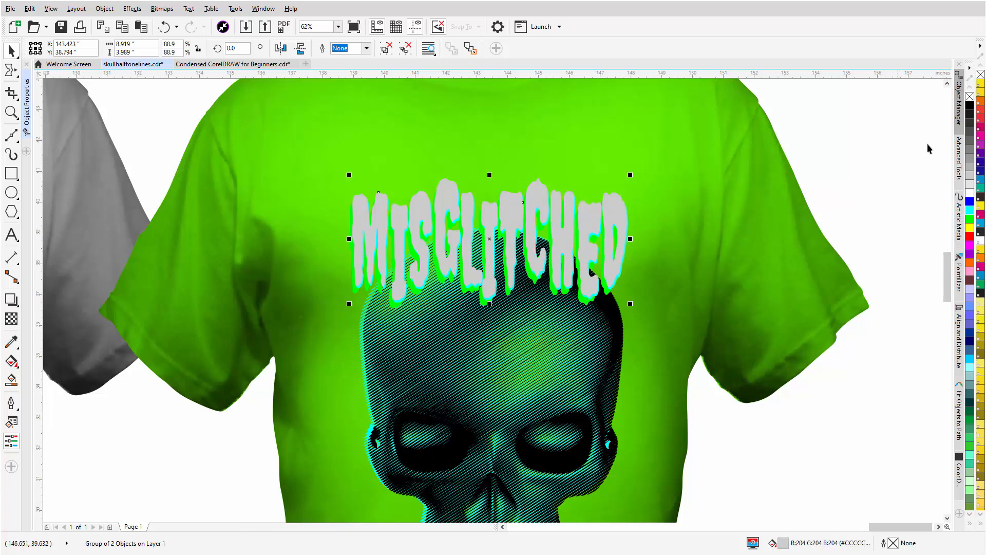
pyautogui.click(970, 107)
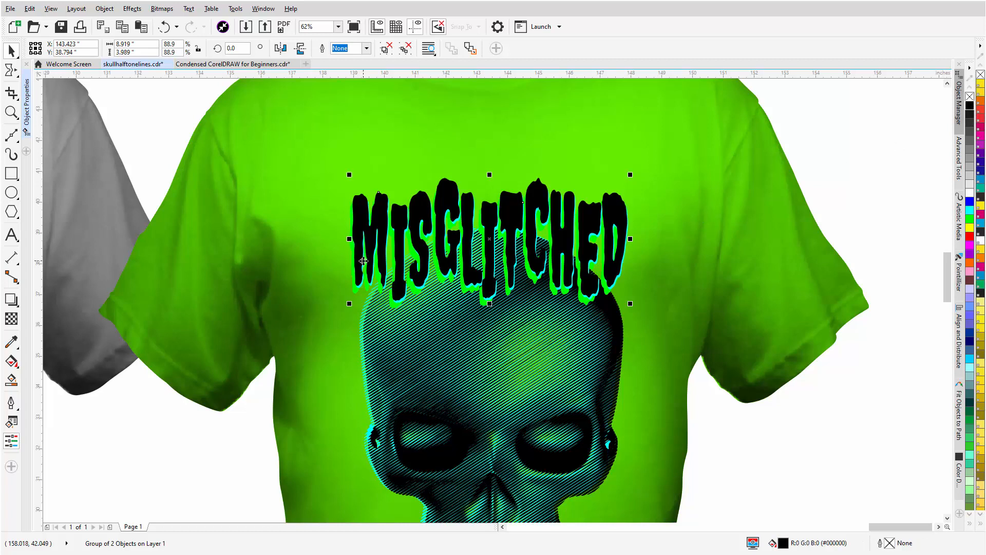
# Move the green shirt slightly down toward the gray shirt, and shift its lettering and skull slightly to recenter them on the chest.
pyautogui.scroll(-2, 364, 261)
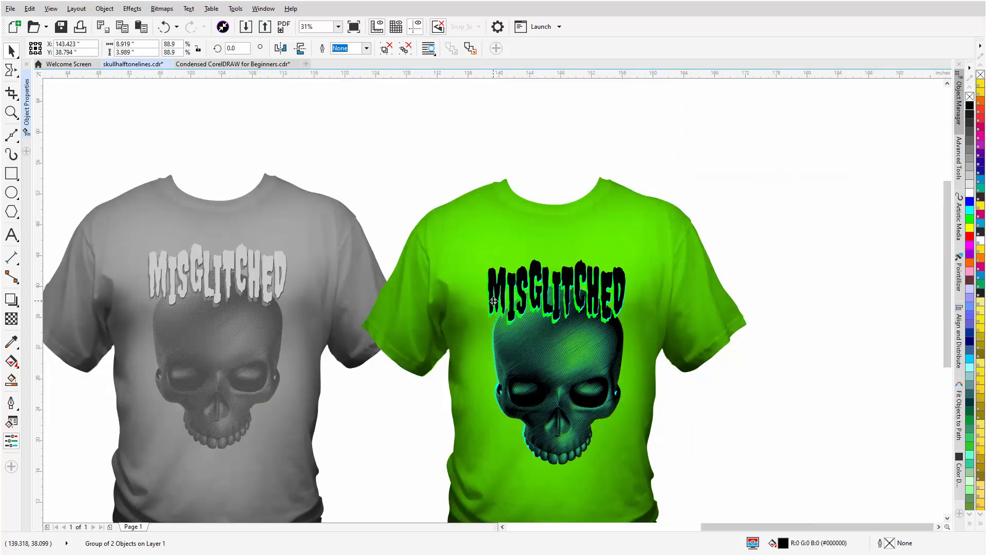
pyautogui.scroll(-1, 585, 307)
pyautogui.moveTo(650, 216); pyautogui.dragTo(422, 465)
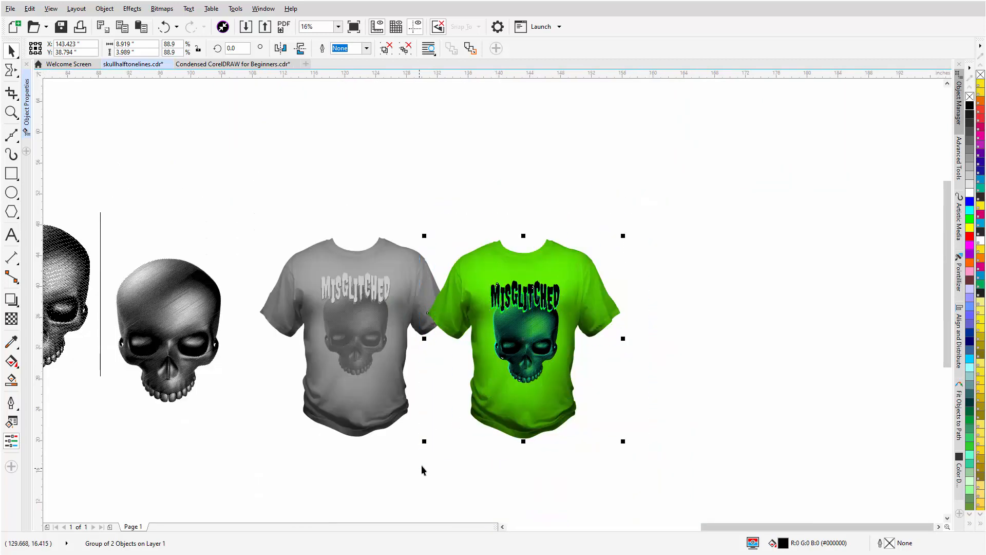
pyautogui.moveTo(553, 267); pyautogui.dragTo(532, 276)
pyautogui.moveTo(613, 257); pyautogui.dragTo(440, 408)
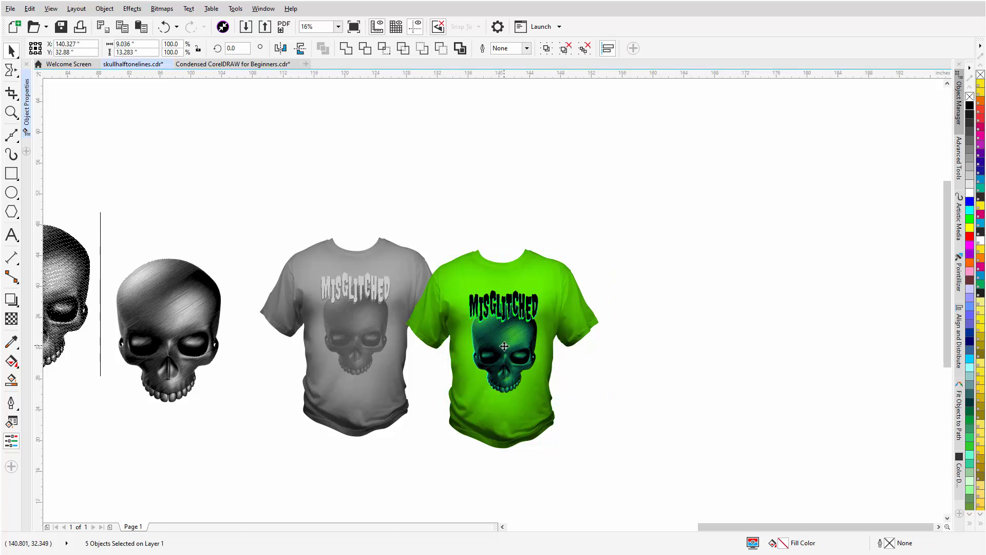
pyautogui.moveTo(506, 347); pyautogui.dragTo(505, 346)
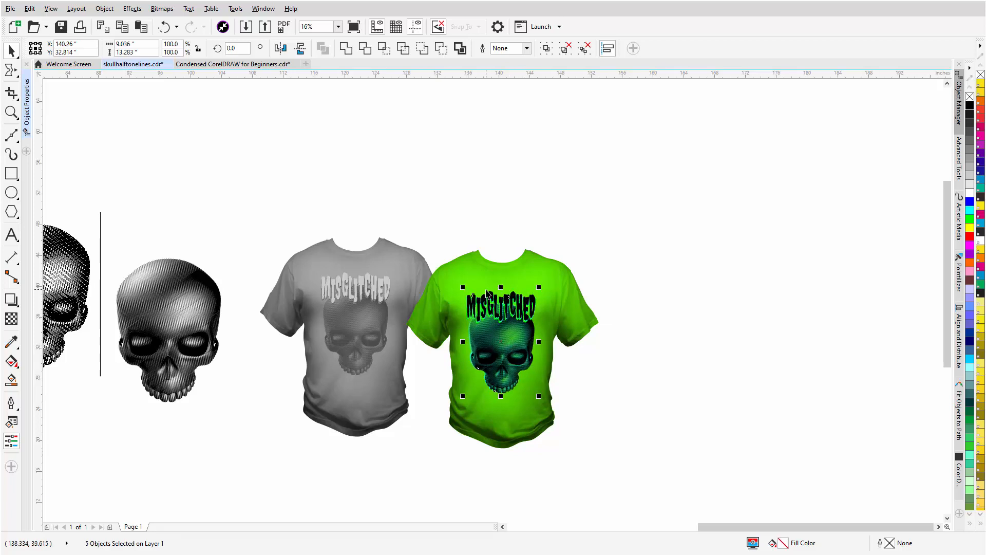
# Copy the finished yellow shirt with its artwork from the page to the right of the new green shirt.
pyautogui.scroll(-1, 496, 313)
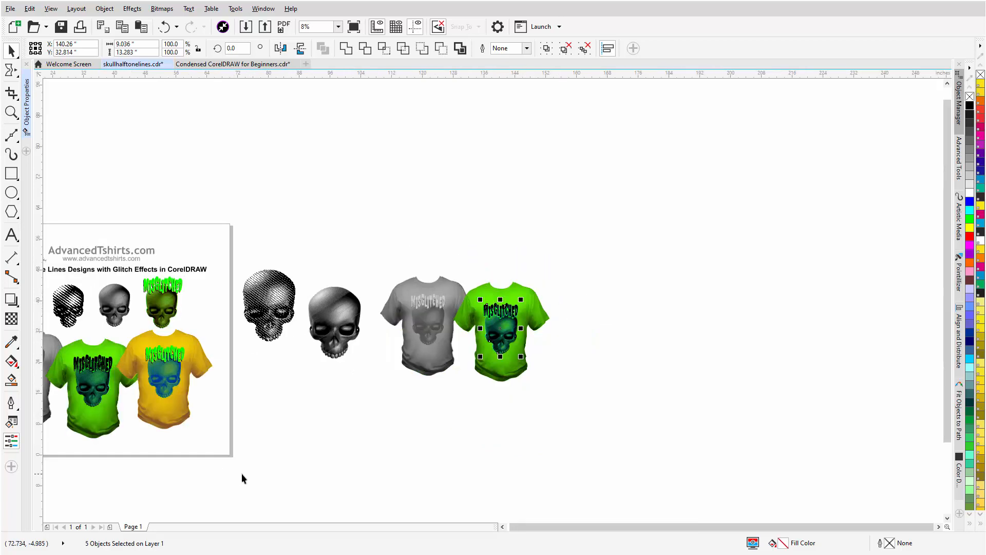
pyautogui.moveTo(241, 473); pyautogui.dragTo(108, 318)
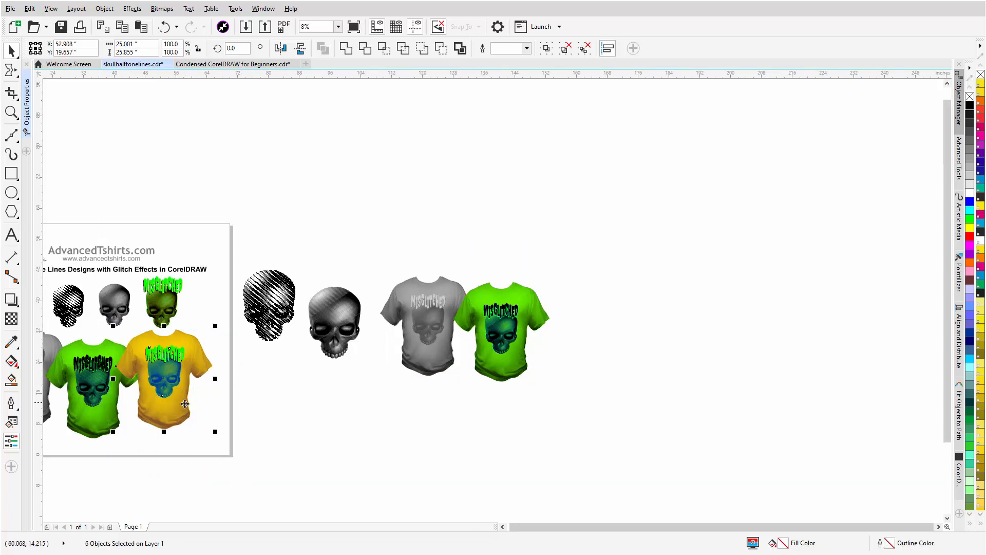
pyautogui.moveTo(164, 387); pyautogui.dragTo(579, 336)
pyautogui.click(628, 287)
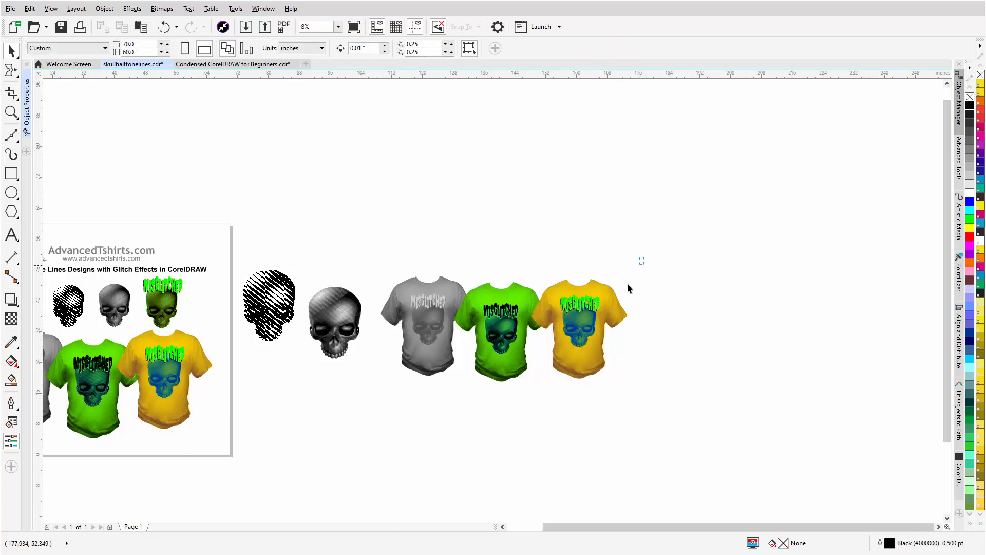
# Replace the copied yellow shirt's artwork with a copy of the green shirt's lettering and skull, centered on the chest.
pyautogui.moveTo(535, 363); pyautogui.dragTo(534, 364)
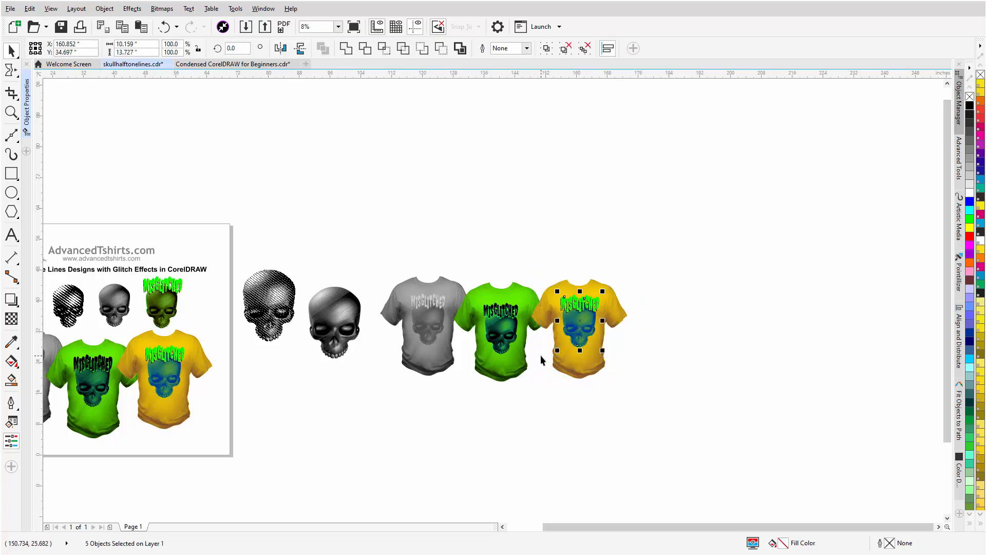
pyautogui.press('Delete')
pyautogui.moveTo(537, 274); pyautogui.dragTo(467, 384)
pyautogui.moveTo(503, 325); pyautogui.dragTo(584, 327)
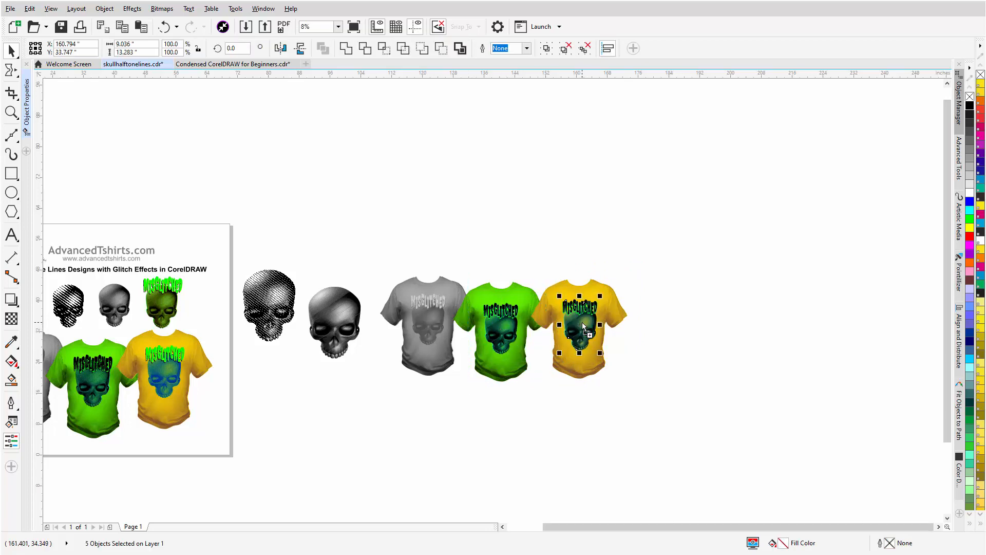
pyautogui.scroll(5, 581, 321)
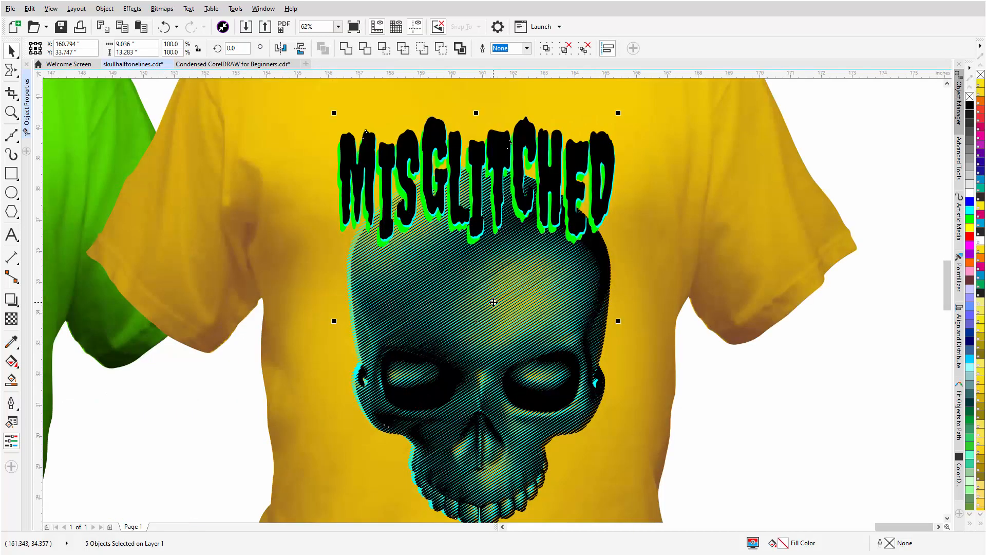
pyautogui.moveTo(494, 303); pyautogui.dragTo(488, 302)
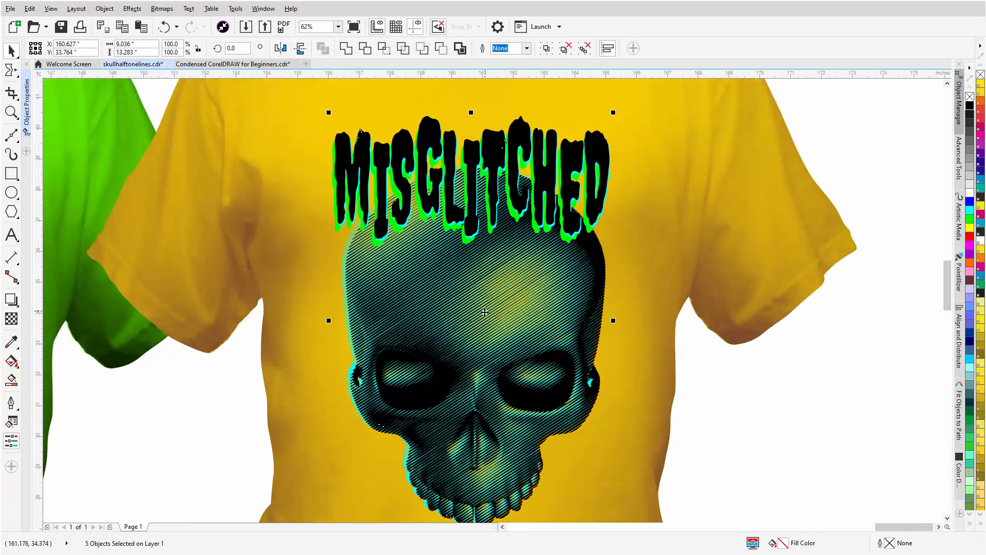
# Recolor the cyan skull layer behind the black halftone lines on the new yellow shirt to green #00FF00.
pyautogui.click(458, 365)
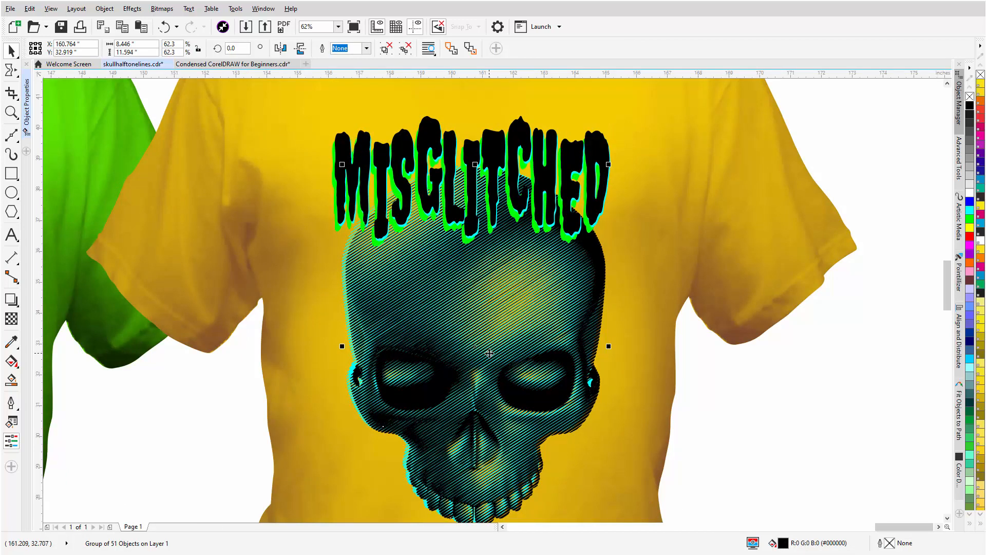
pyautogui.moveTo(494, 358); pyautogui.dragTo(489, 356)
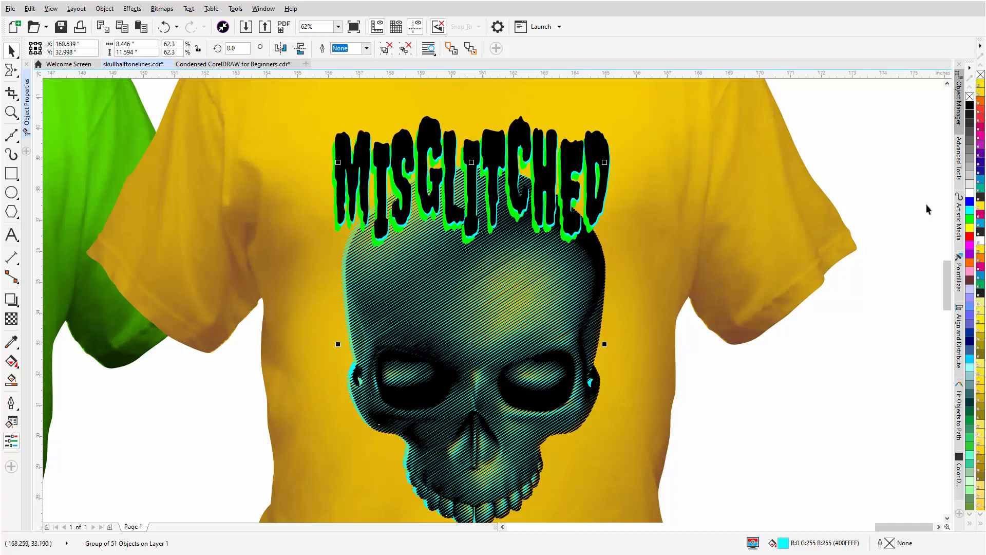
pyautogui.click(971, 220)
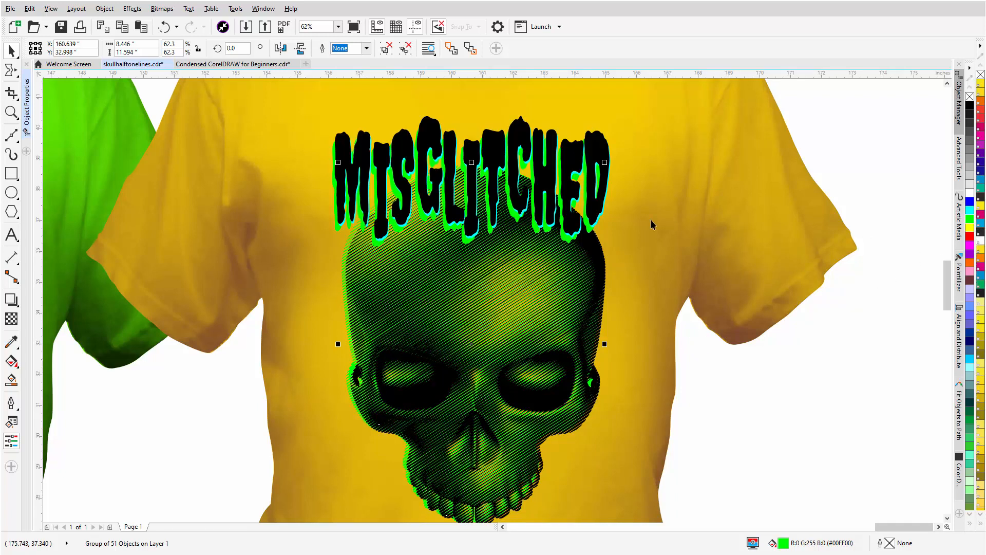
# Fill the back layer of the yellow shirt's lettering with a golden yellow shade.
pyautogui.click(378, 245)
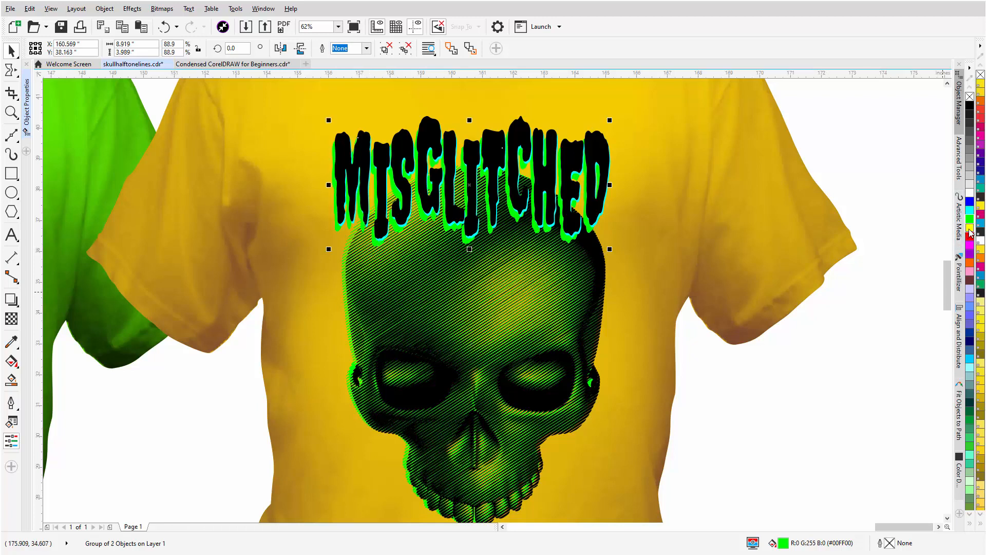
pyautogui.click(970, 230)
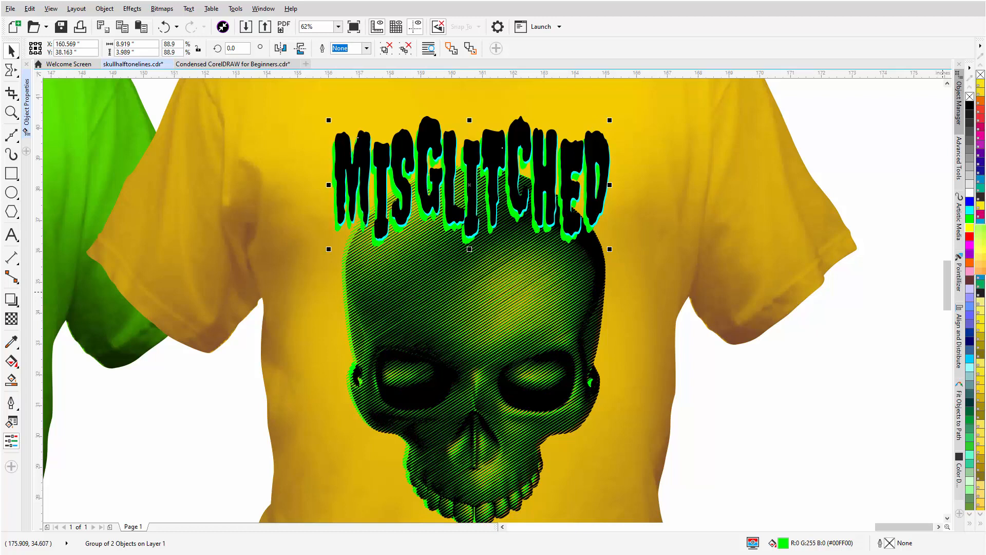
pyautogui.click(981, 229)
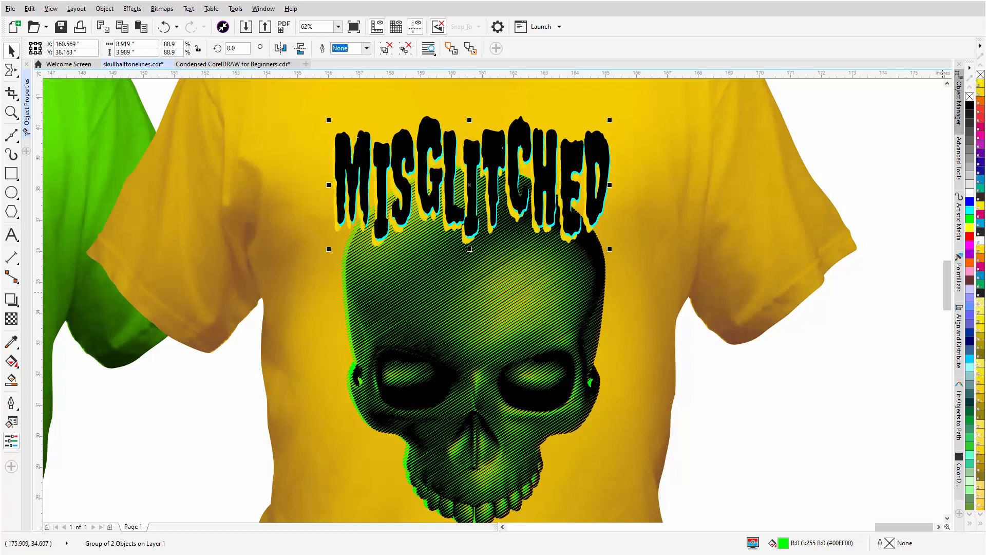
# Fill the yellow shirt's middle lettering layer with black and its front lettering layer with green #00FF00.
pyautogui.click(476, 237)
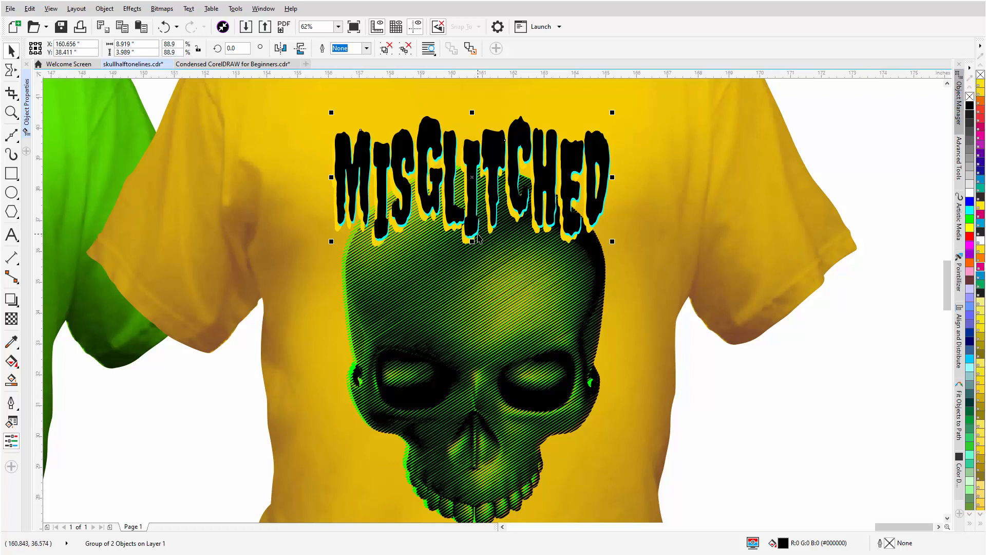
pyautogui.click(478, 239)
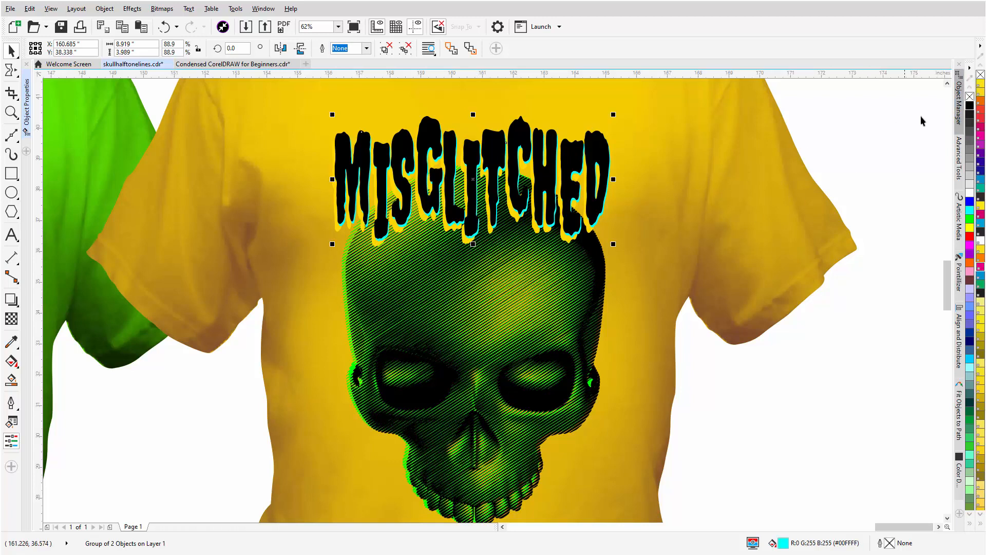
pyautogui.click(970, 106)
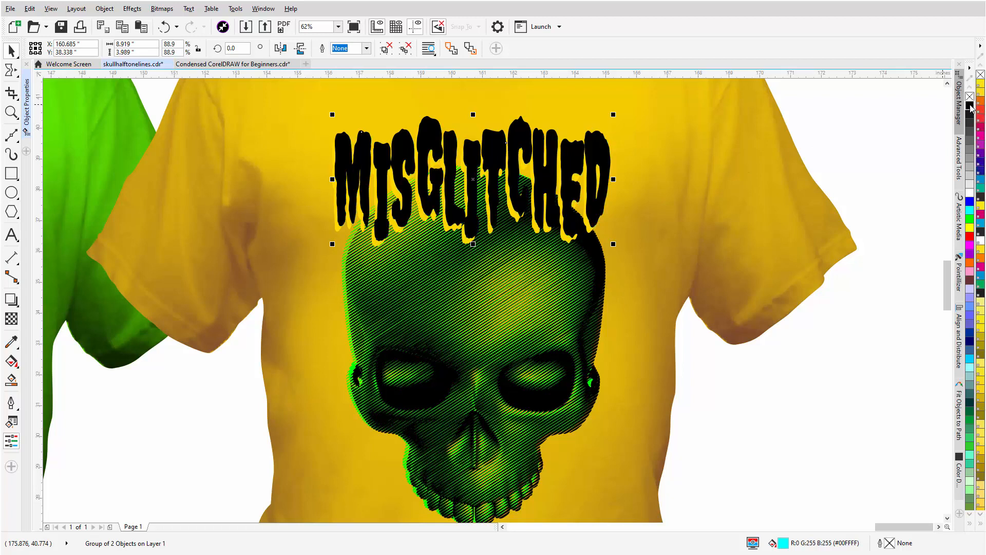
pyautogui.click(600, 148)
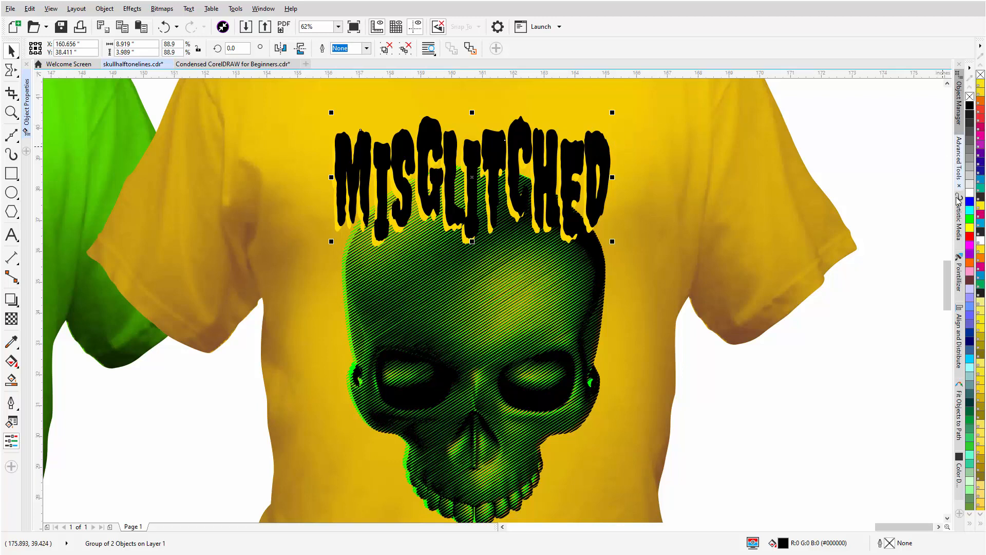
pyautogui.click(970, 218)
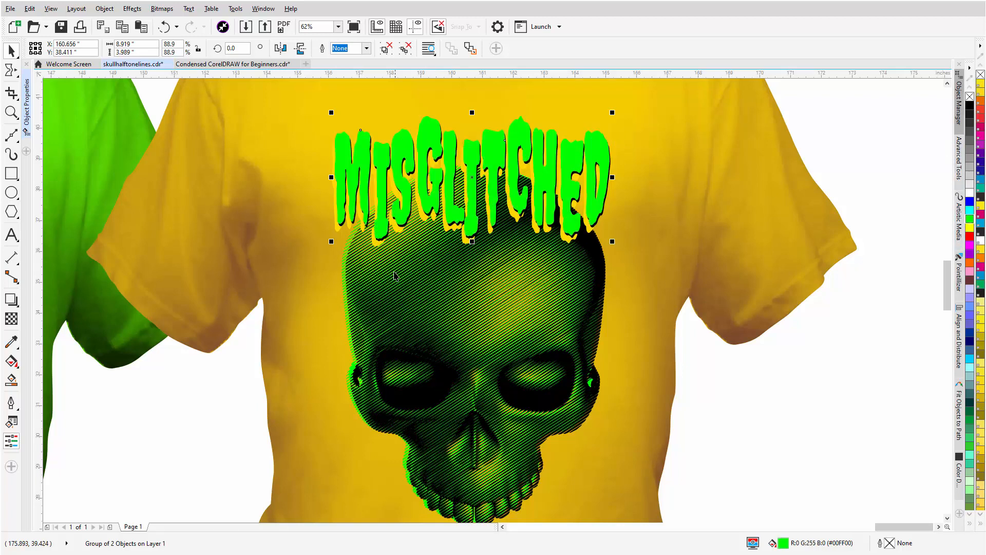
# Move the gray, green and yellow shirts with their artwork together to just below the page's finished shirts for comparison.
pyautogui.scroll(-6, 395, 276)
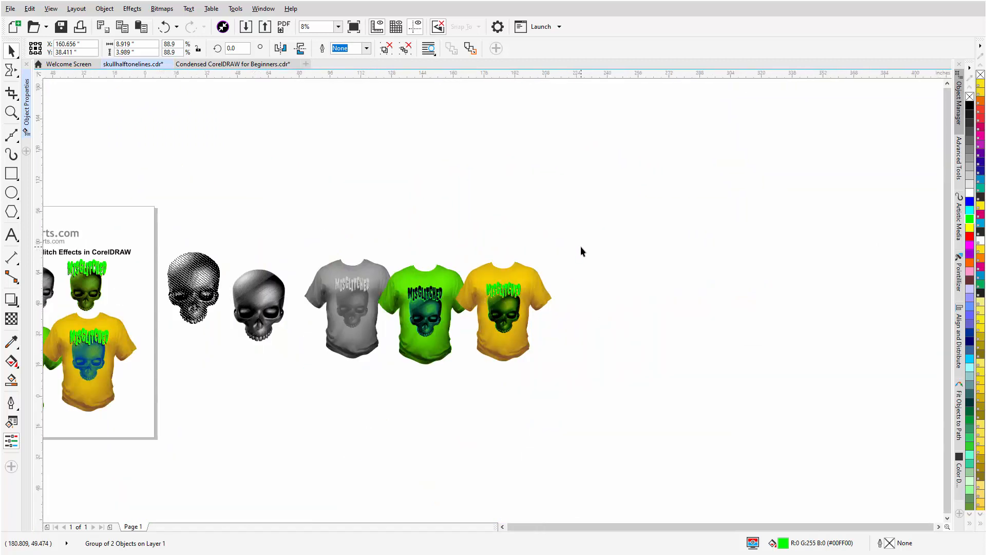
pyautogui.scroll(-1, 478, 318)
pyautogui.moveTo(342, 378); pyautogui.dragTo(342, 377)
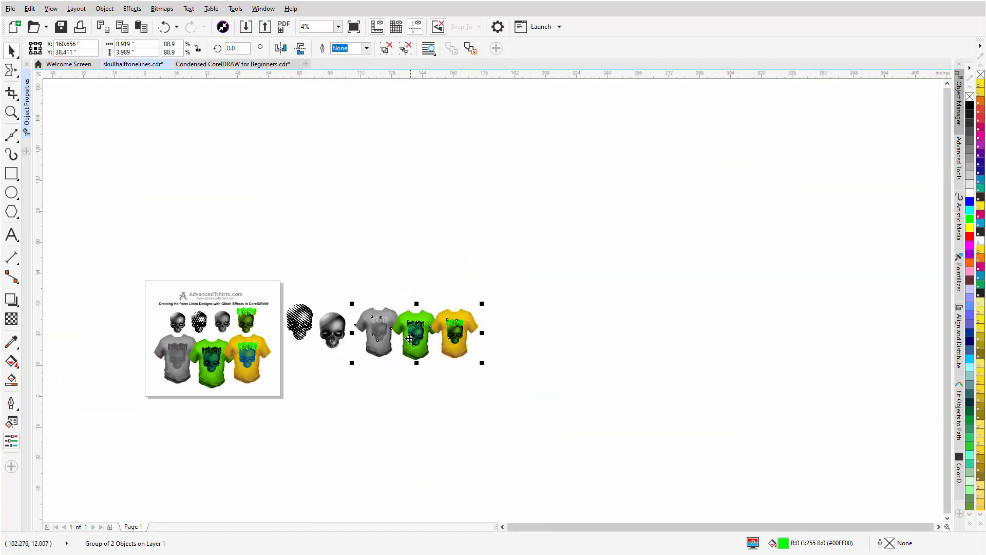
pyautogui.moveTo(416, 331); pyautogui.dragTo(203, 415)
pyautogui.scroll(3, 494, 302)
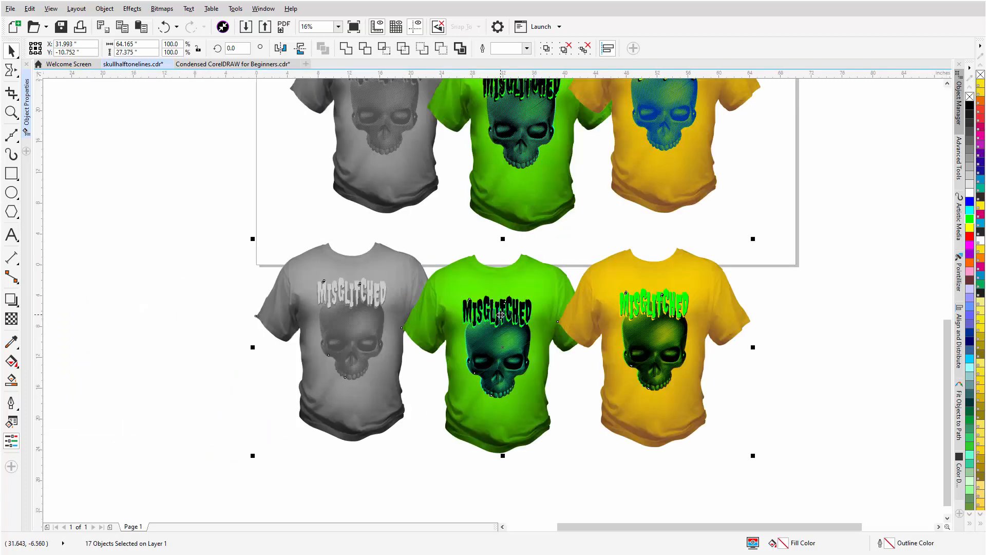
pyautogui.moveTo(503, 319); pyautogui.dragTo(514, 310)
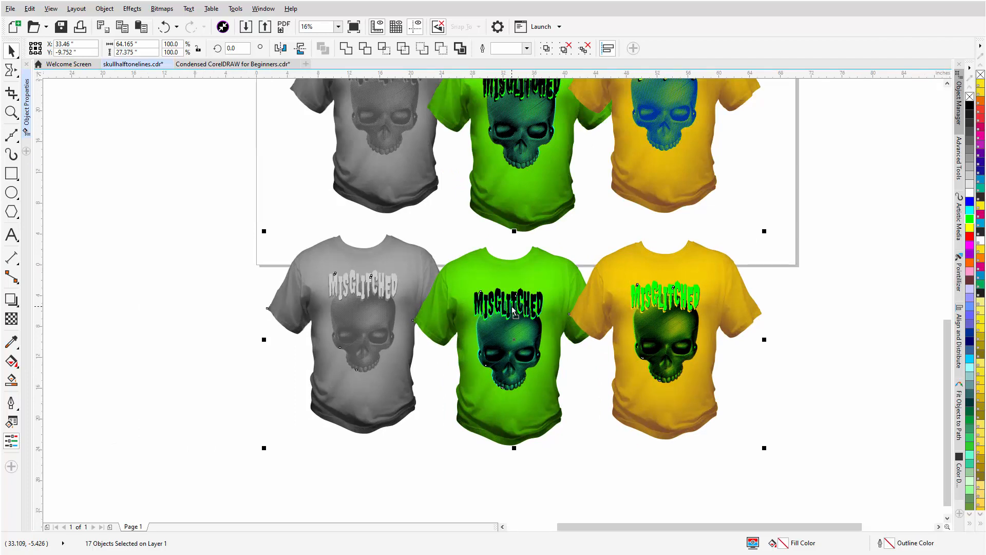
pyautogui.scroll(-2, 513, 310)
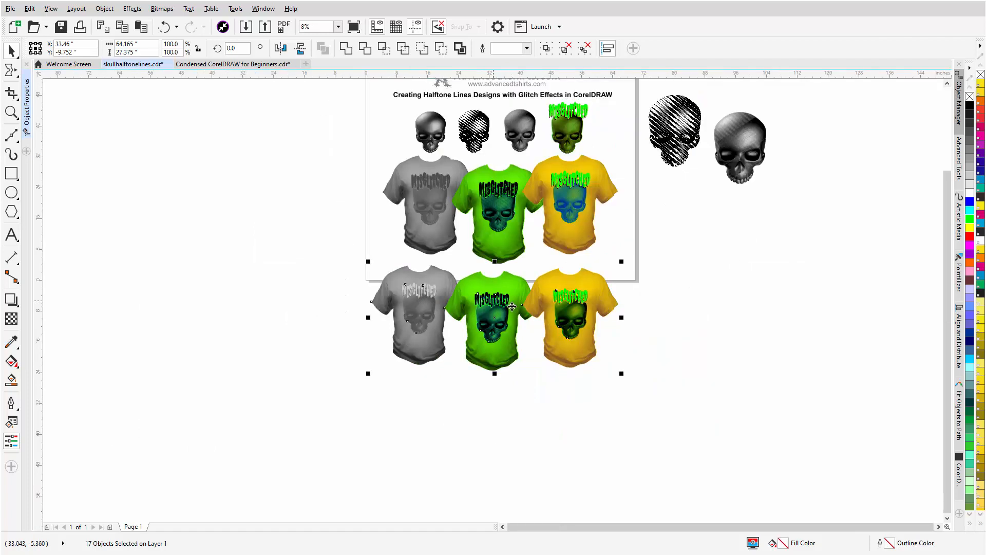